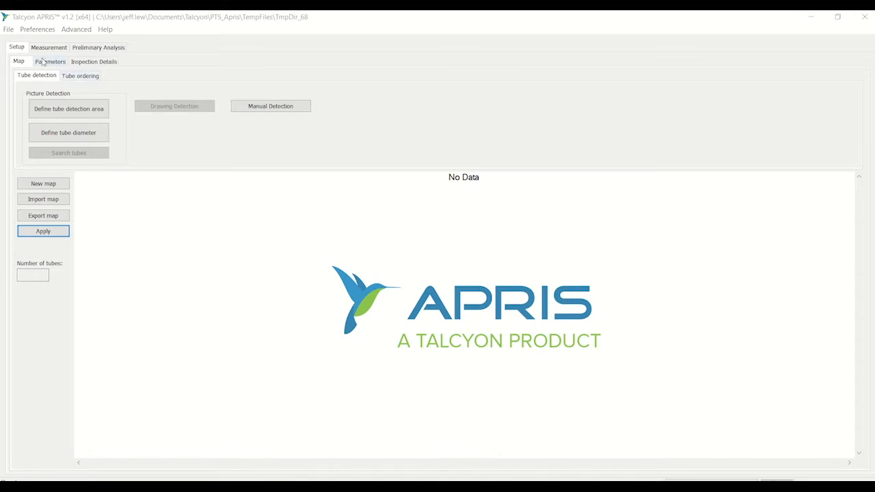
left_click(8, 31)
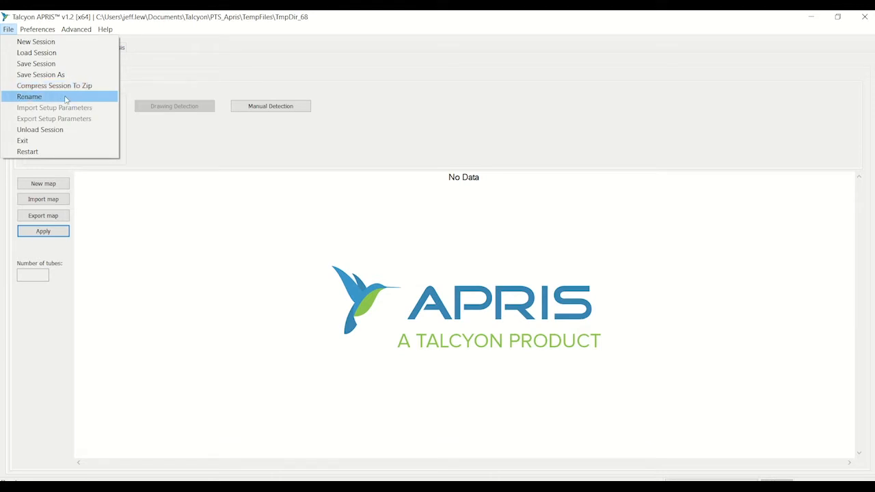
mouse_move(26, 31)
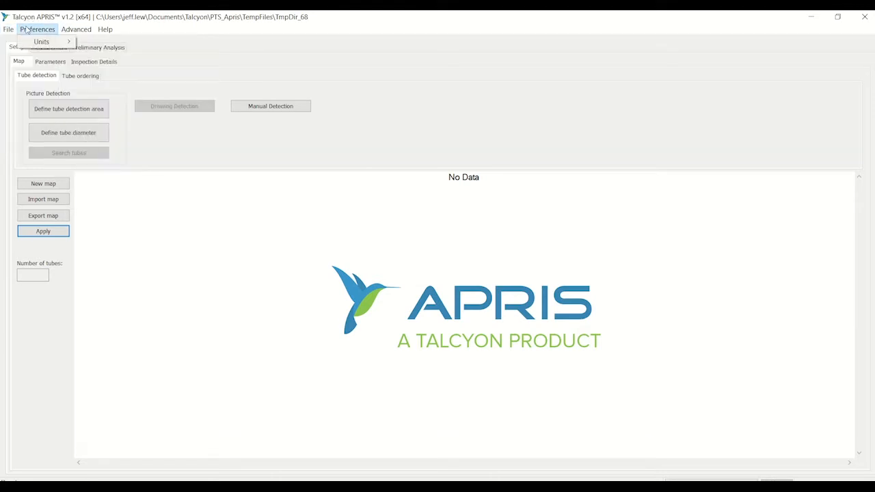
mouse_move(43, 43)
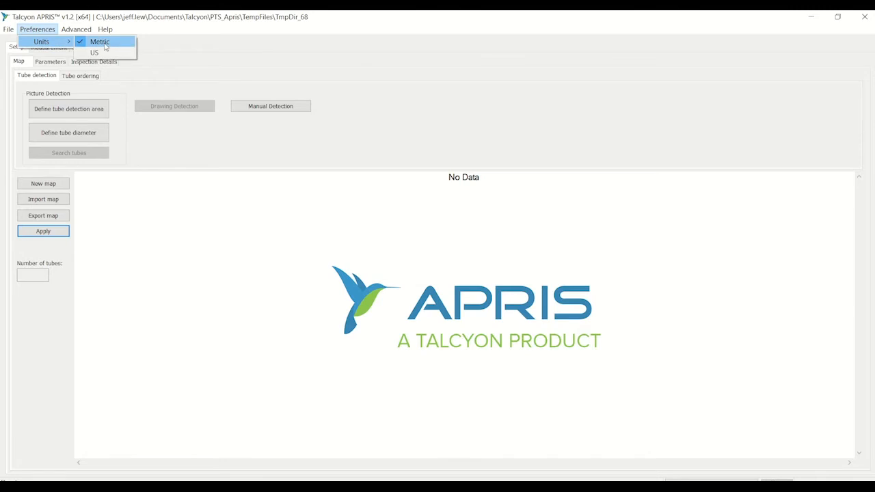
- View the purchased clicks status for the adaptor types and close it
mouse_move(79, 31)
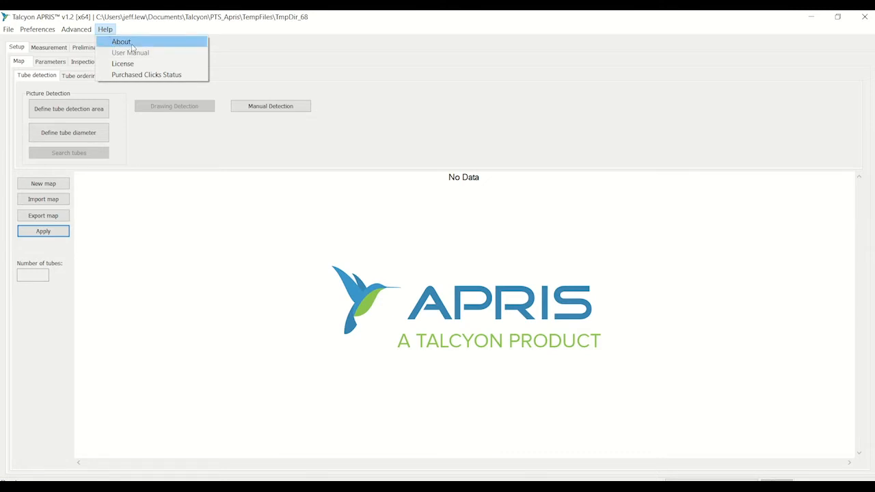
left_click(149, 77)
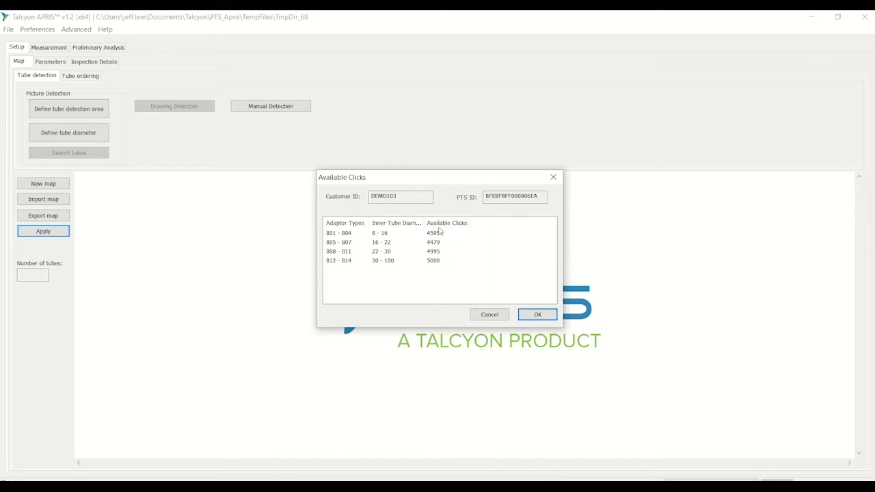
left_click(490, 315)
- View the license details and close the window
left_click(105, 29)
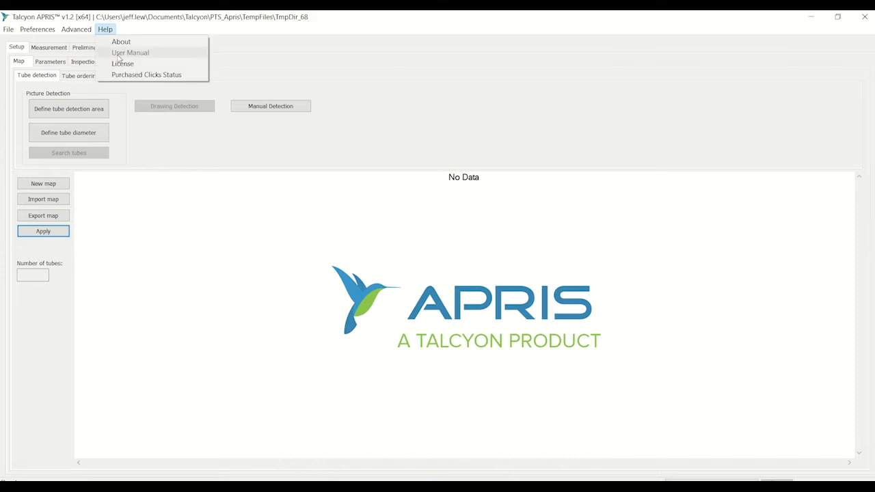
left_click(133, 64)
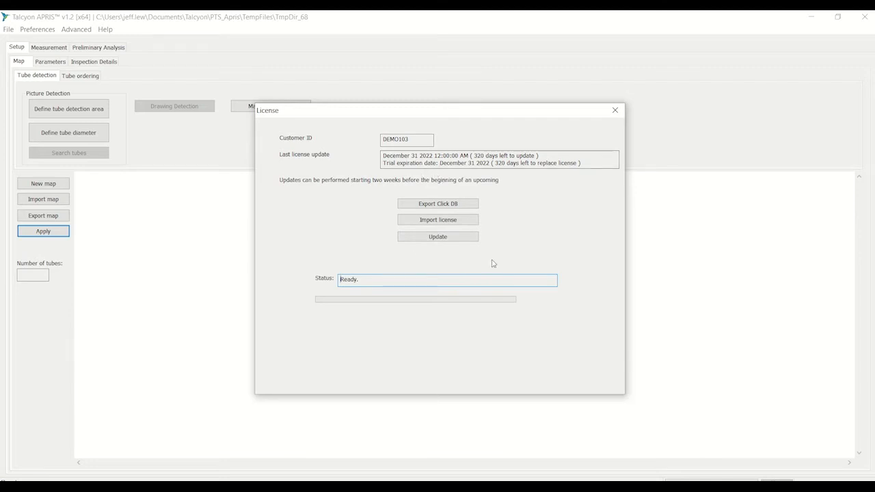
left_click(619, 115)
left_click(618, 113)
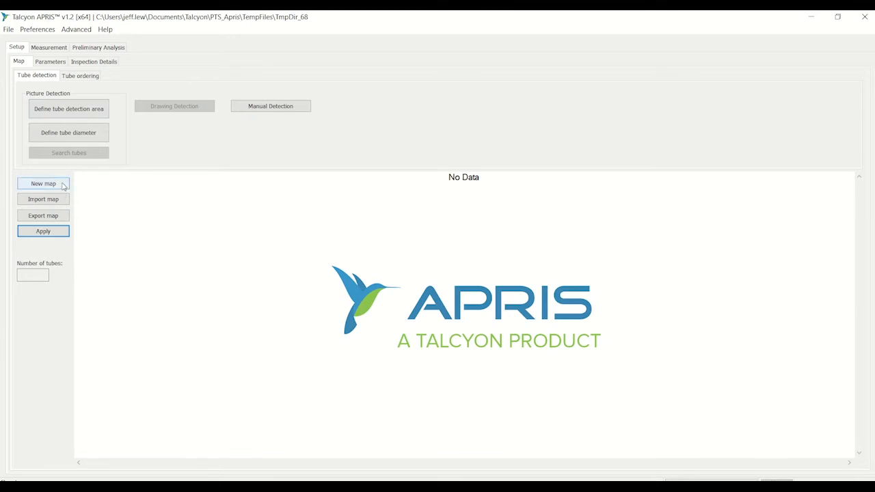
- Create a new tube map by rows and columns, with 10 rows and 10 columns
left_click(41, 183)
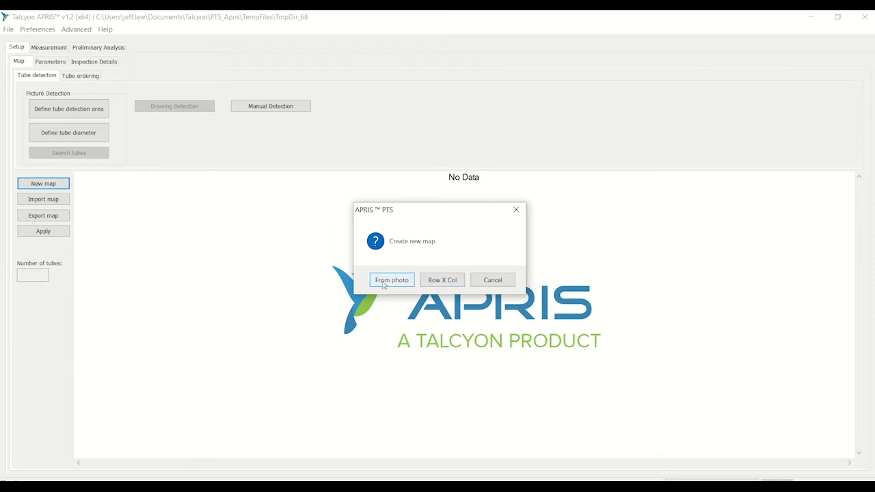
left_click(437, 285)
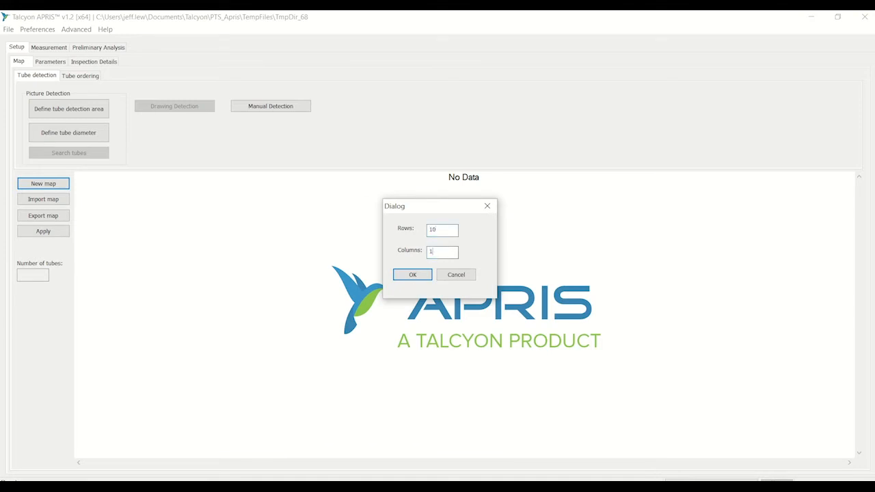
left_click(414, 275)
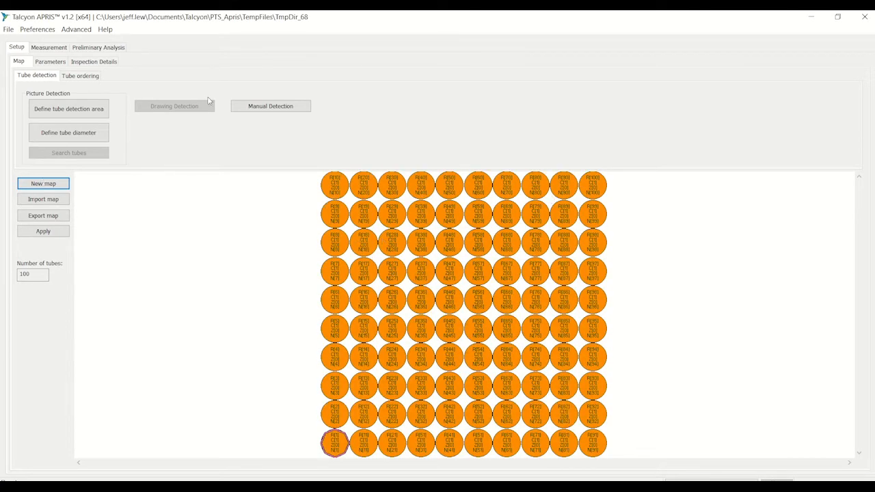
- Enable manual detection and select a central block of tubes two columns wide and four rows high with a rectangle
left_click(270, 109)
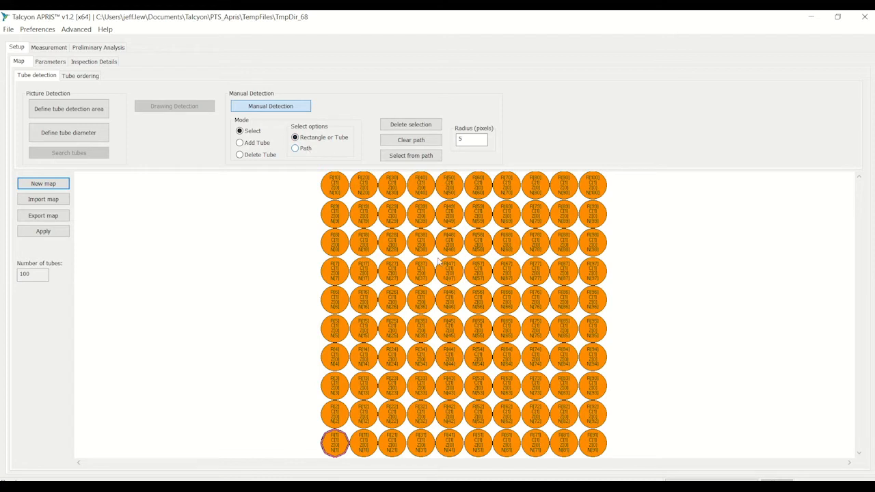
left_click_drag(438, 261, 487, 374)
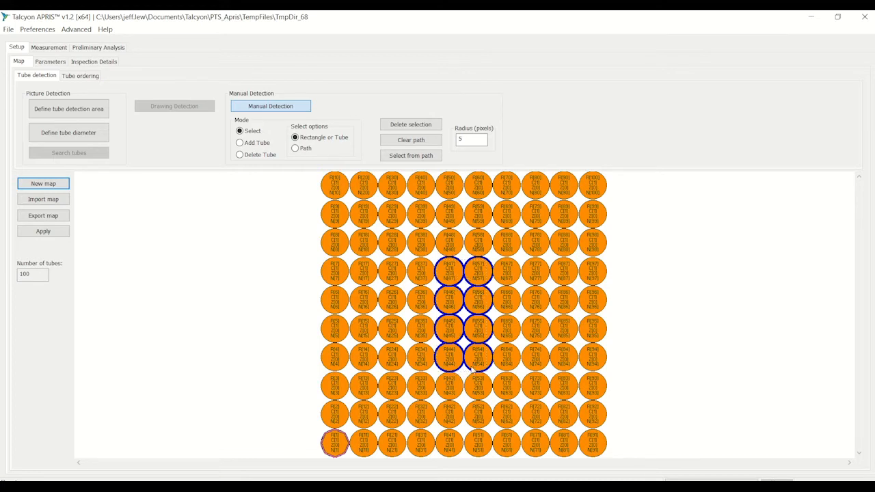
left_click(403, 140)
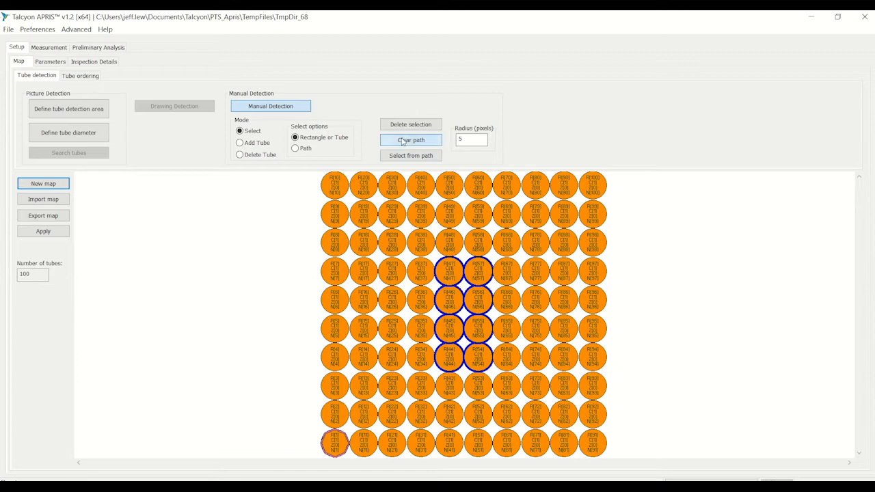
- Outline the central block of tubes, four columns wide and six rows high, with a closed path, select the tubes inside and delete them
left_click(298, 148)
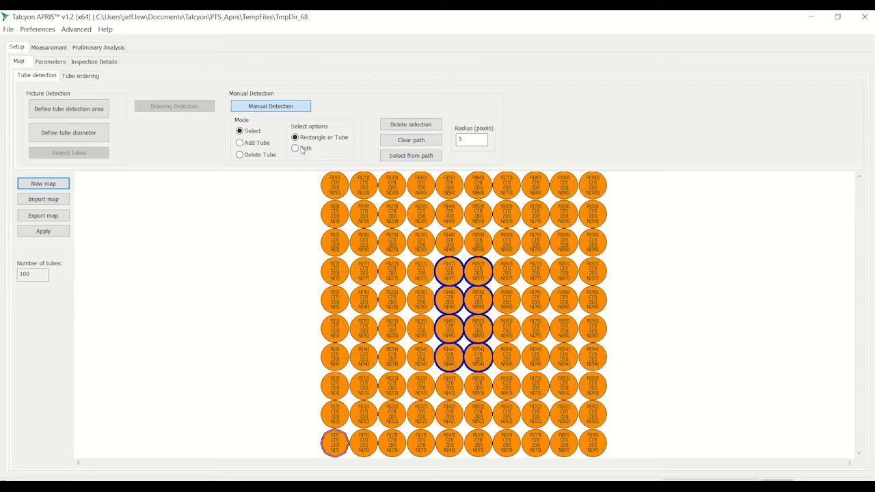
left_click(408, 228)
left_click(518, 231)
left_click(518, 394)
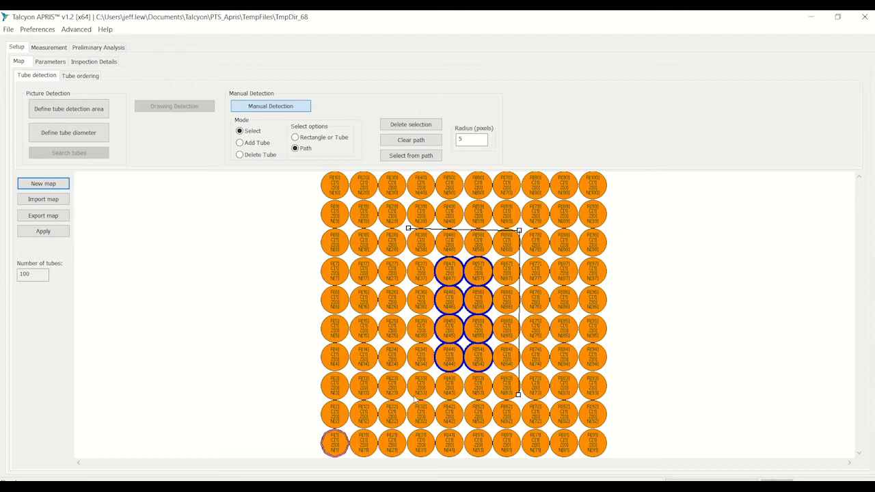
left_click(412, 396)
left_click(409, 229)
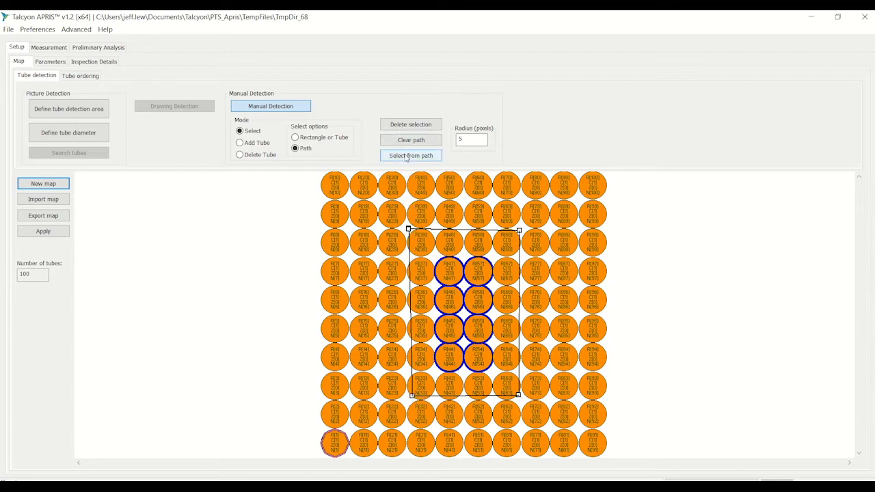
left_click(409, 156)
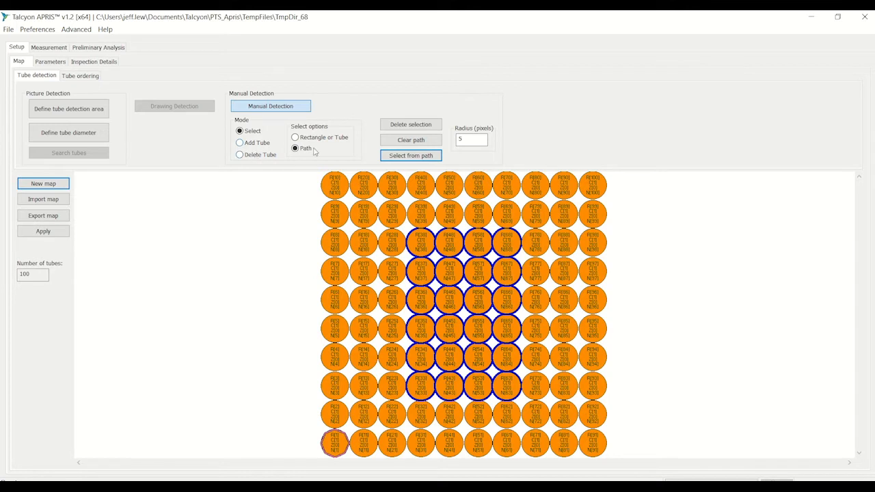
left_click(405, 127)
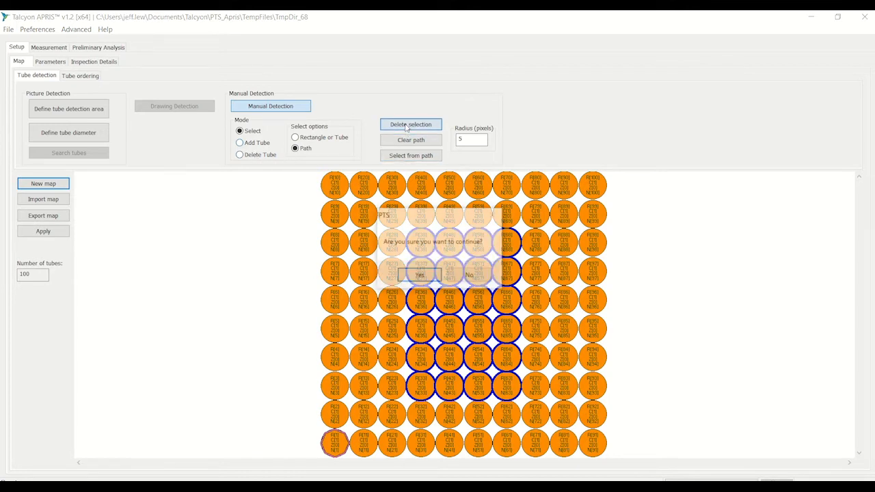
left_click(429, 277)
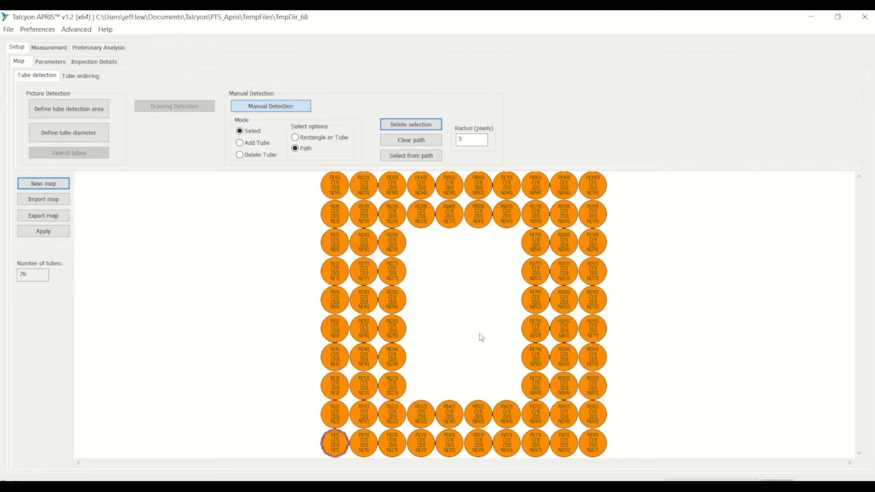
- Delete the four corner tubes of the map individually
left_click(256, 145)
left_click(258, 156)
left_click(338, 194)
left_click(601, 195)
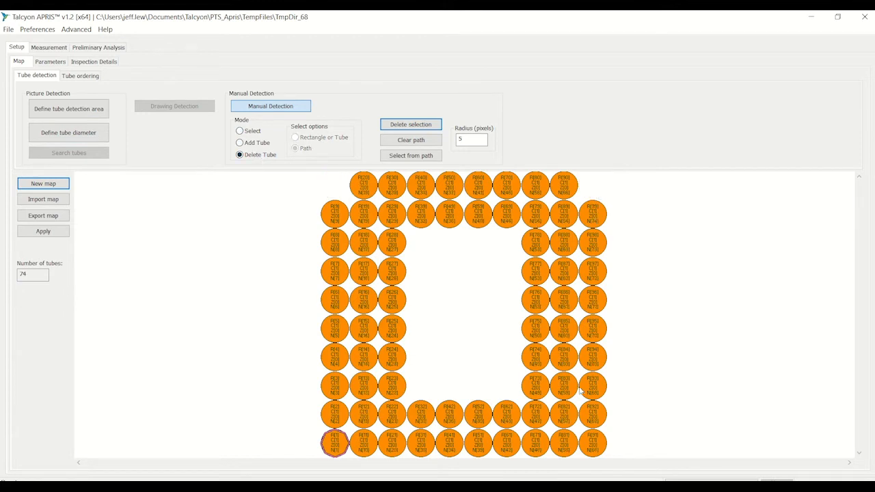
left_click(590, 449)
left_click(337, 451)
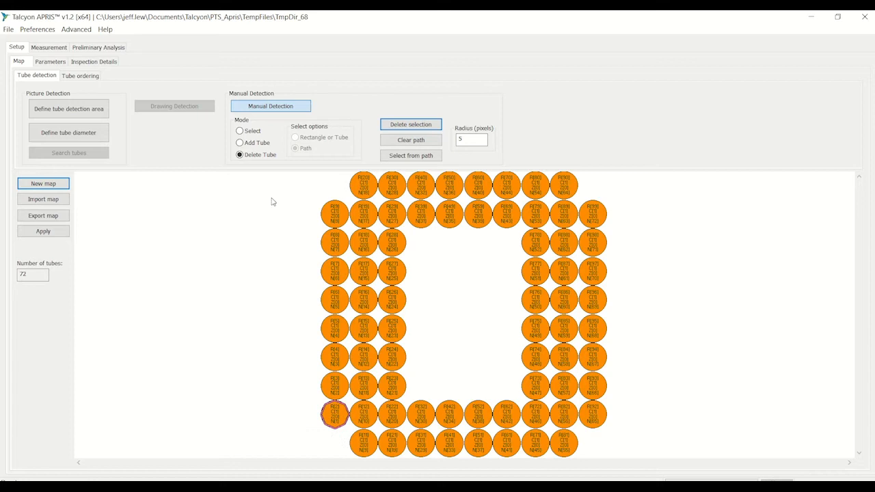
- Add two tubes one above the other, just outside the leftmost column of the map
left_click(244, 145)
left_click(309, 297)
left_click(309, 331)
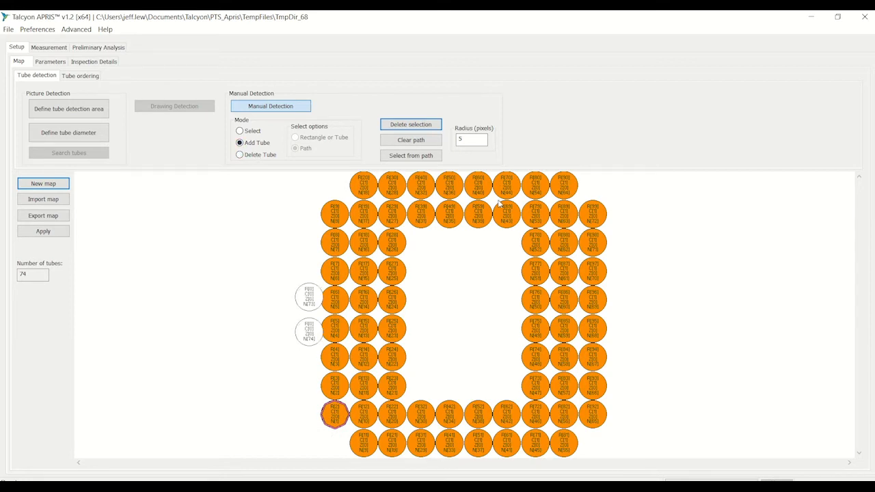
- Delete the two added tubes outside the leftmost column, restore select mode and end manual detection
left_click(252, 158)
left_click(308, 305)
left_click(309, 335)
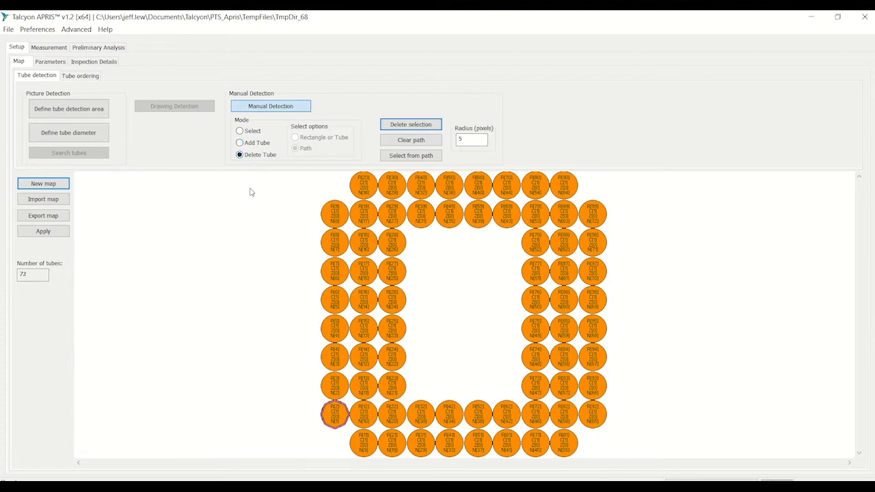
left_click(240, 131)
left_click(257, 108)
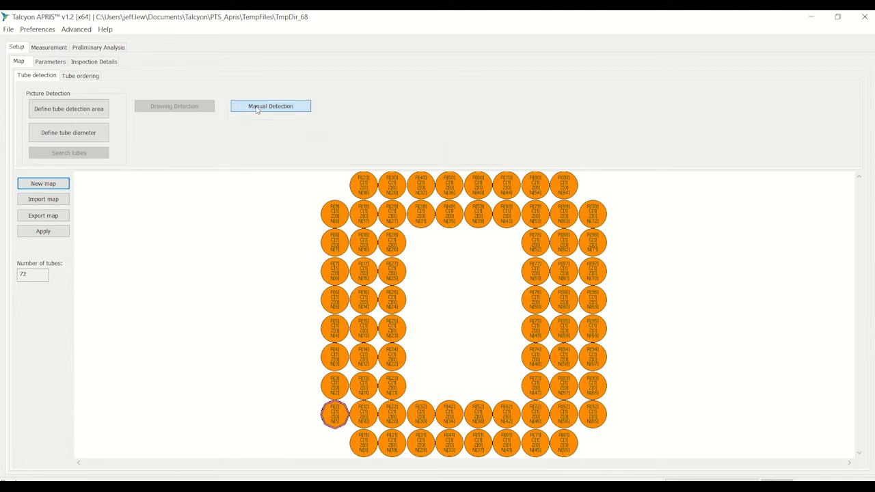
- In tube ordering, define the leftmost tube of the top row as the first tube and order by rows
left_click(82, 78)
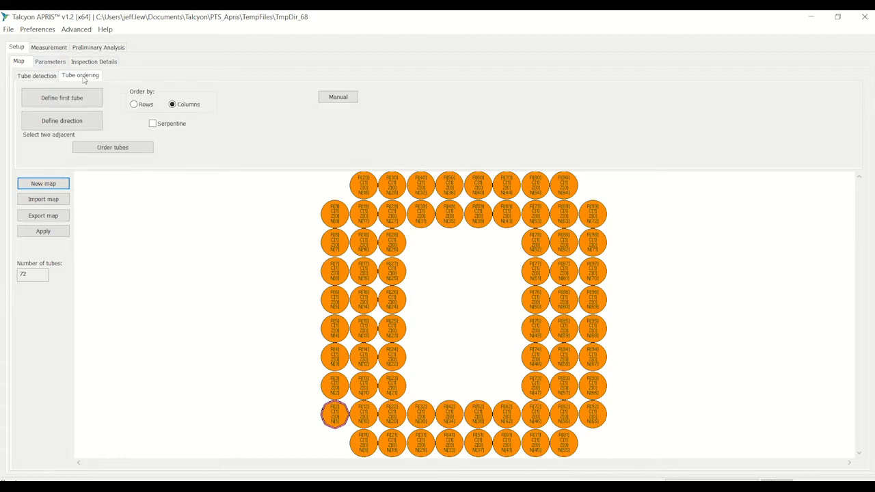
left_click(78, 102)
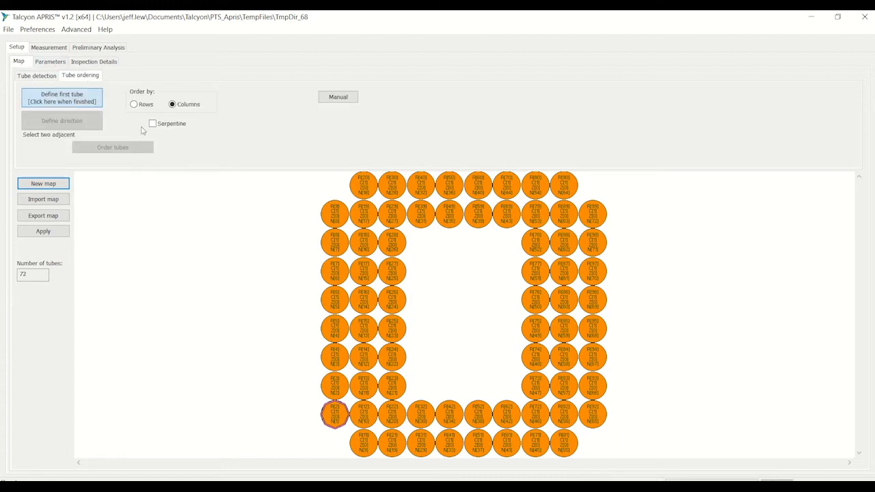
left_click(361, 190)
left_click(138, 106)
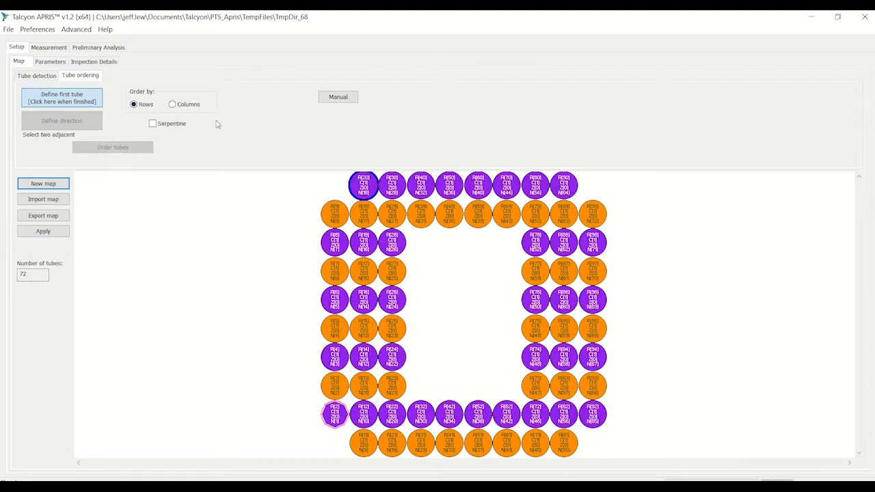
left_click(85, 102)
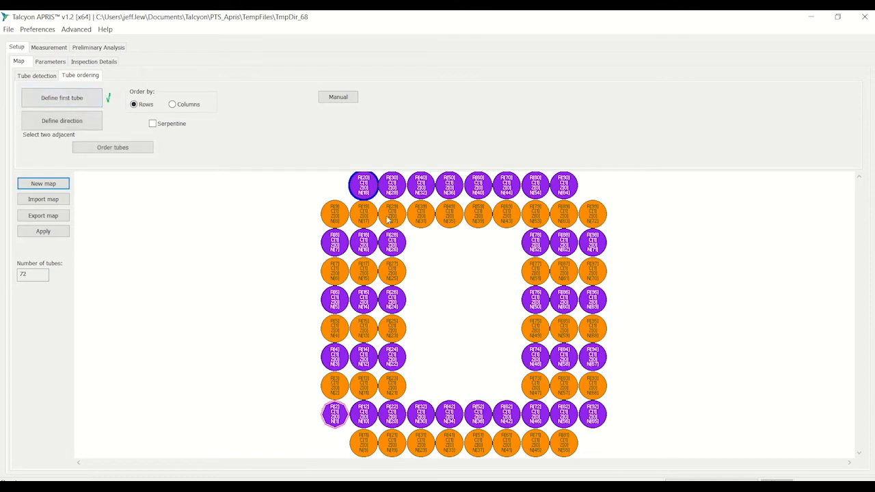
- Define the ordering direction toward the second tube of the top row and order the tubes
left_click(73, 123)
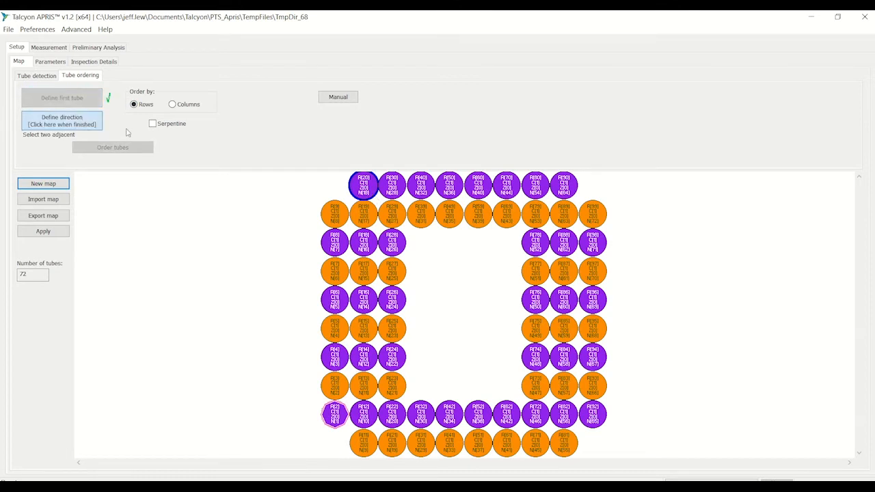
left_click(392, 191)
left_click(83, 122)
left_click(118, 151)
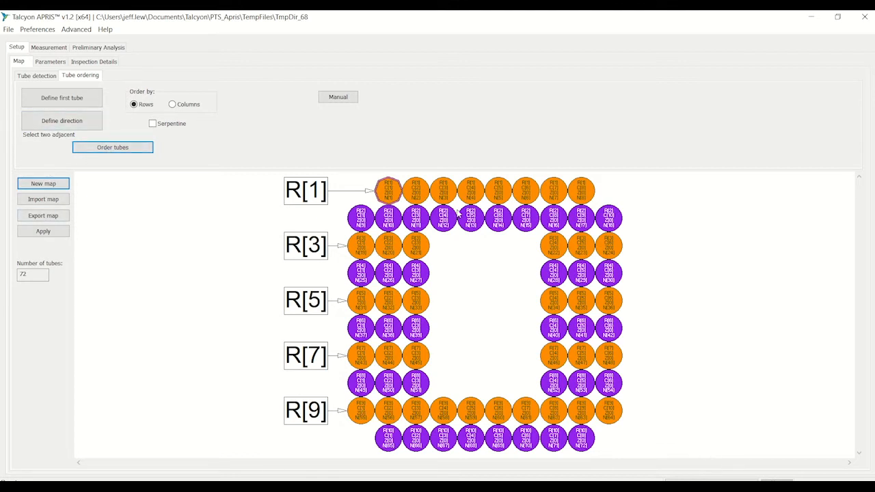
- Create a new map from the photo "Alqulacion E405 (2)" in the Pictures folder "Tube Mapping for practice"
left_click(43, 183)
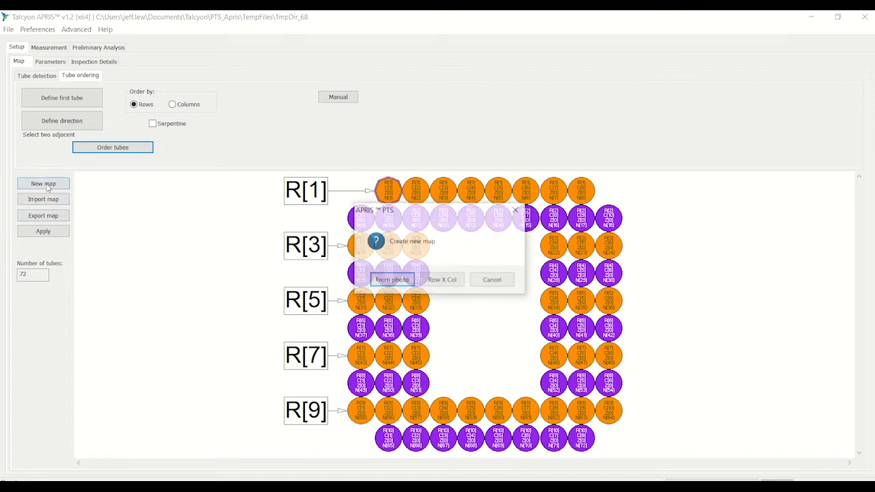
left_click(401, 281)
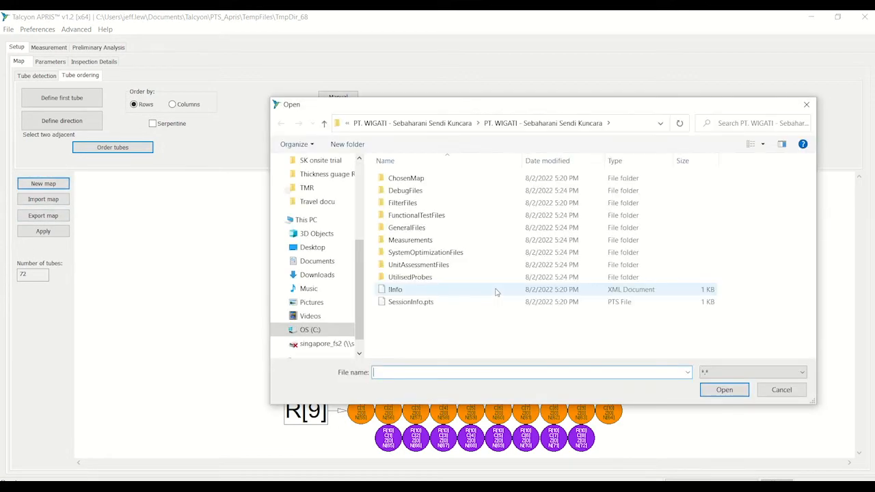
left_click(316, 302)
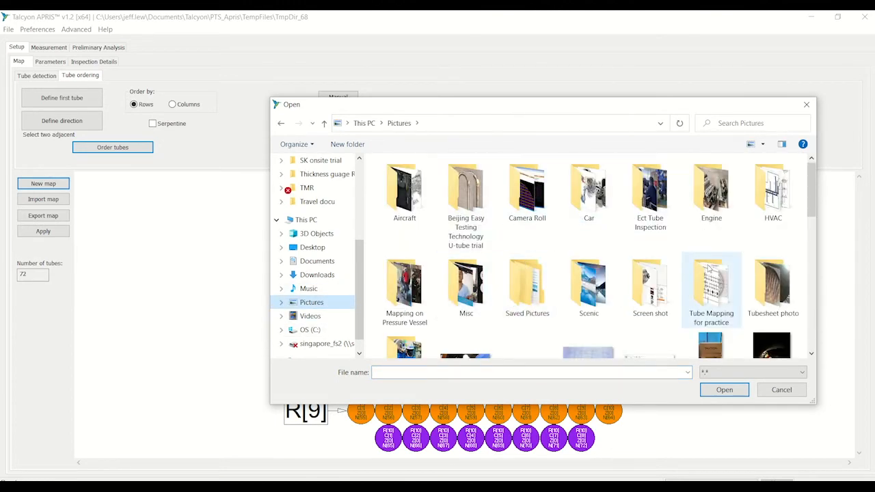
double_click(710, 269)
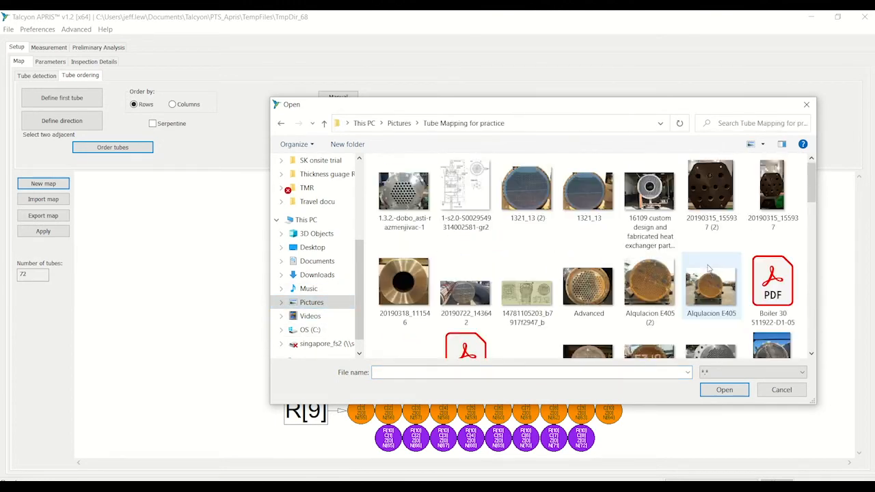
left_click(654, 299)
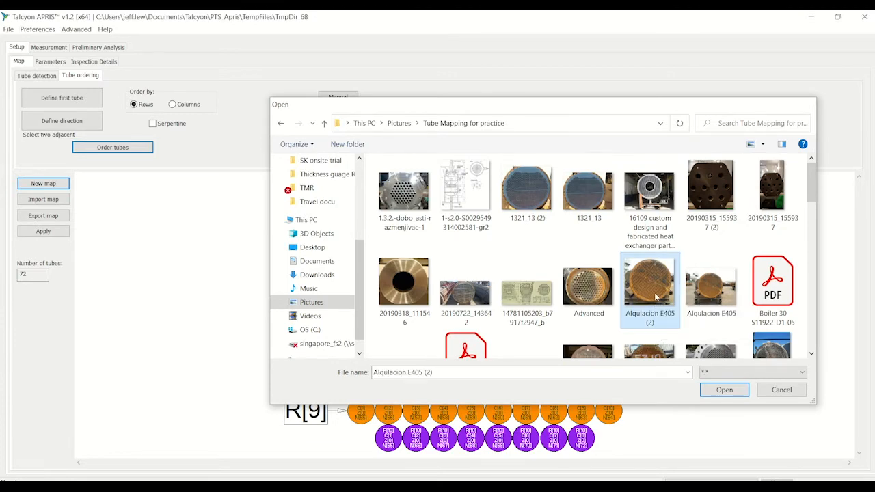
double_click(655, 297)
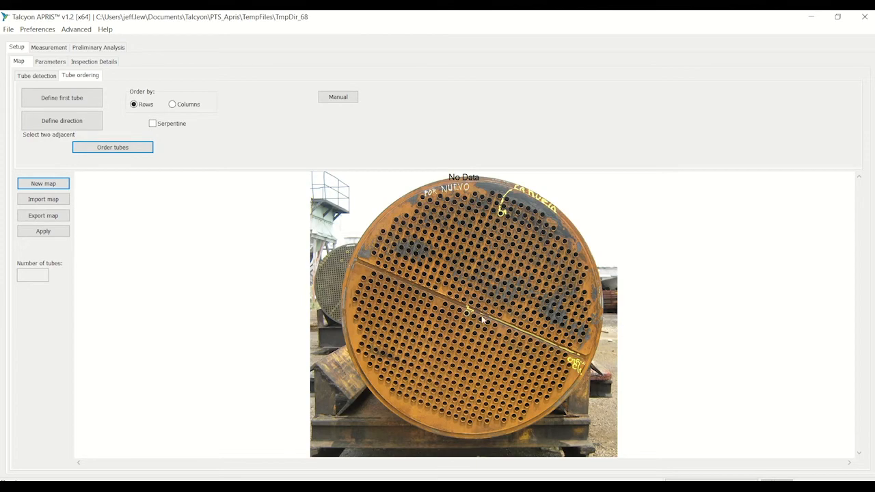
- Start defining the picture's tube detection area, placing outline points from the tubesheet's upper edge down around its right side
scroll(479, 321, "up", 3)
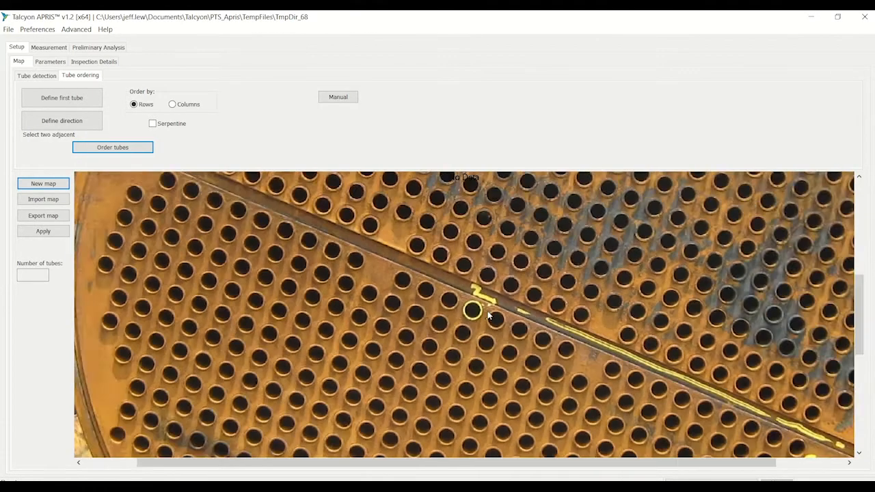
scroll(489, 316, "down", 2)
scroll(489, 315, "up", 2)
scroll(489, 315, "down", 4)
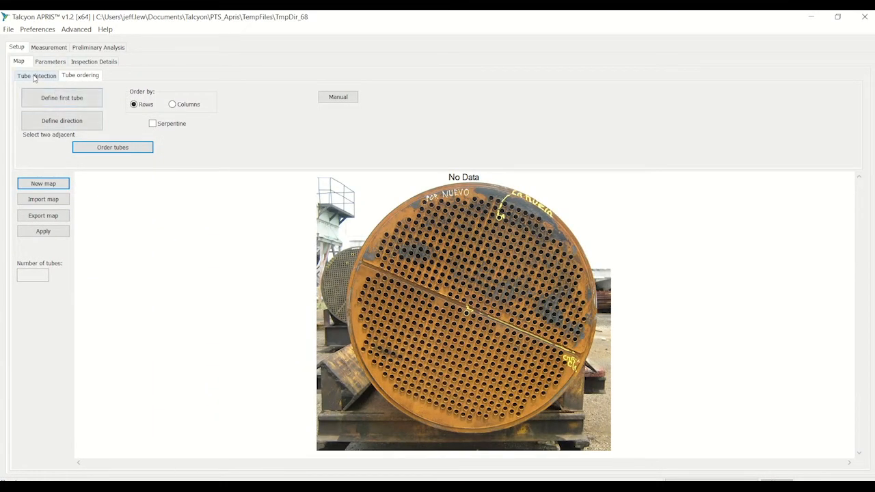
left_click(37, 75)
left_click(68, 109)
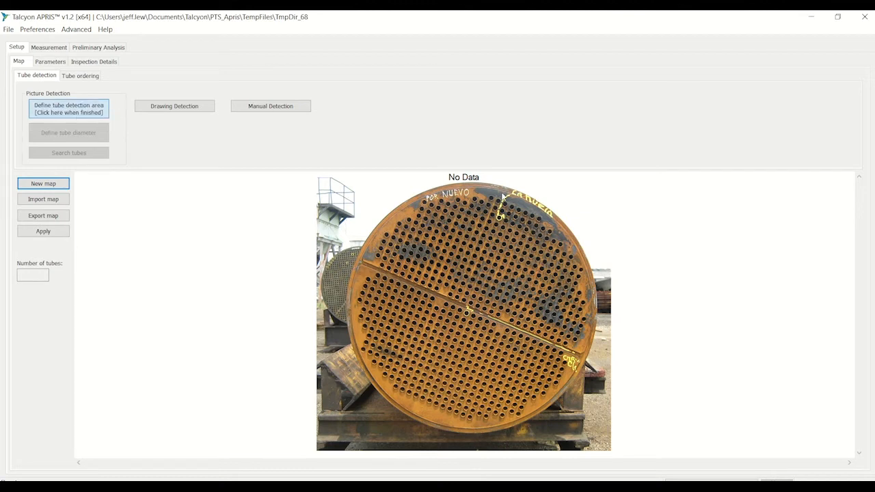
left_click(550, 220)
left_click(572, 244)
left_click(586, 271)
left_click(592, 318)
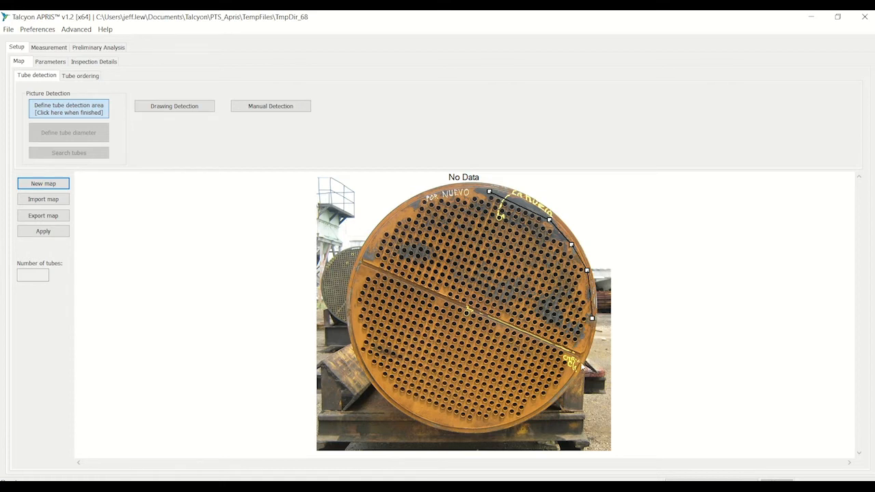
left_click(577, 353)
left_click(547, 406)
- Complete the detection area outline along the tubesheet's lower and left edges, closing it at the starting point and finishing the definition
left_click(469, 423)
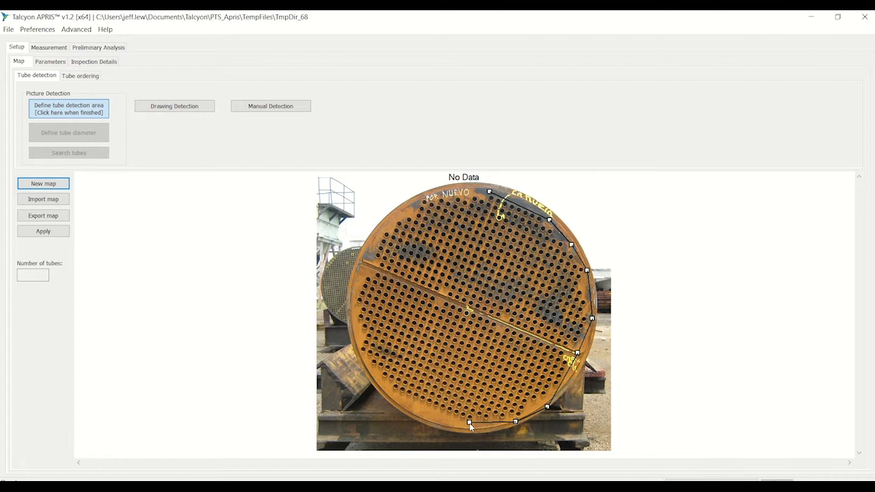
left_click(388, 391)
left_click(355, 351)
left_click(365, 259)
left_click(420, 198)
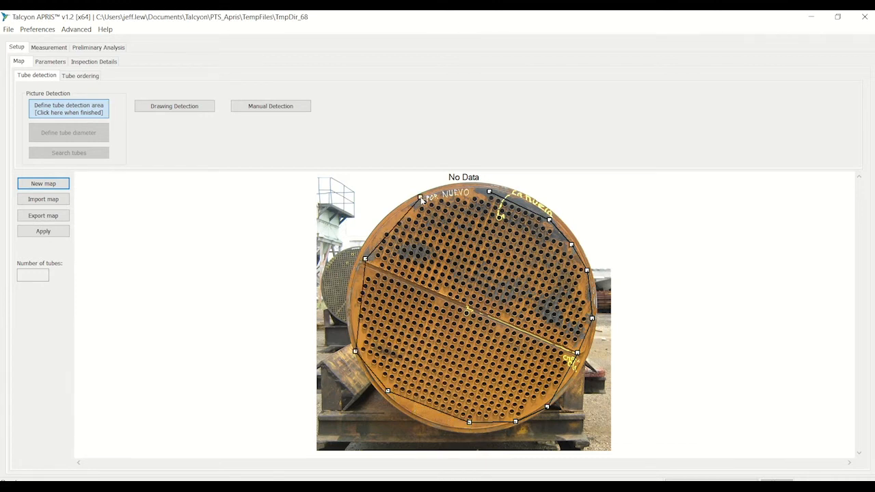
left_click(489, 193)
left_click(98, 115)
- Define the tube diameter from a tube just above the central divider and search the photo for tubes
left_click(75, 130)
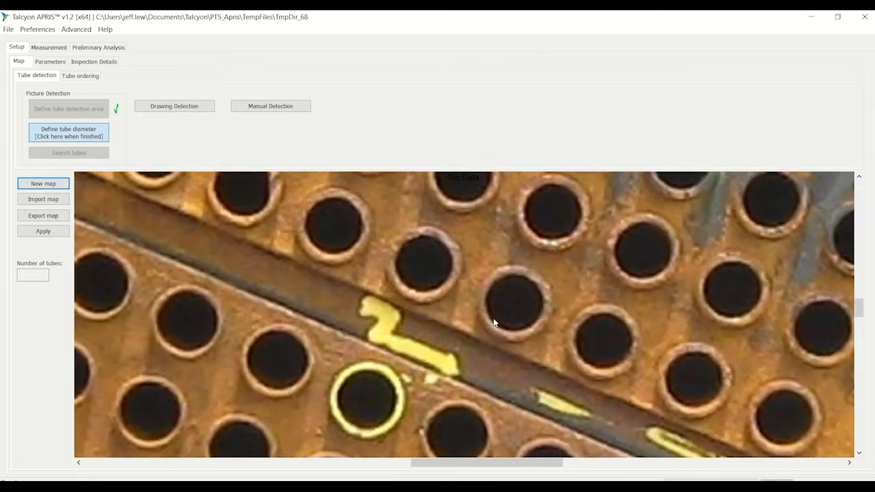
left_click(540, 291)
left_click(87, 136)
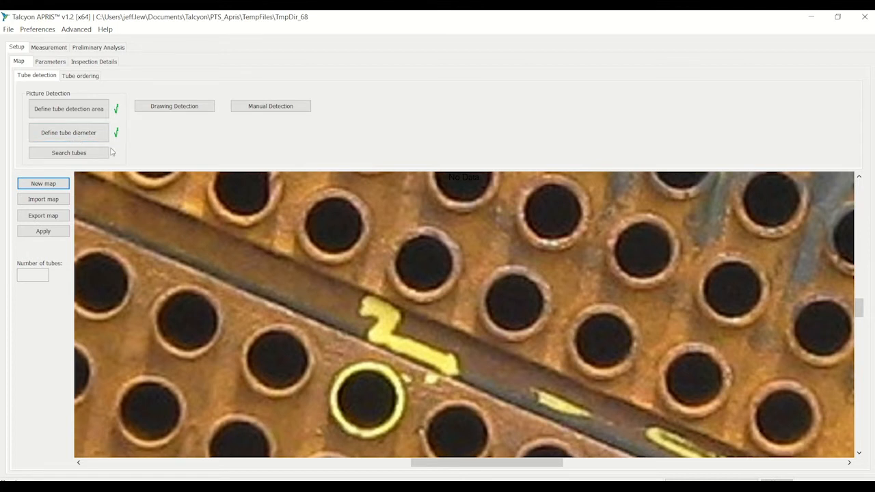
left_click(70, 154)
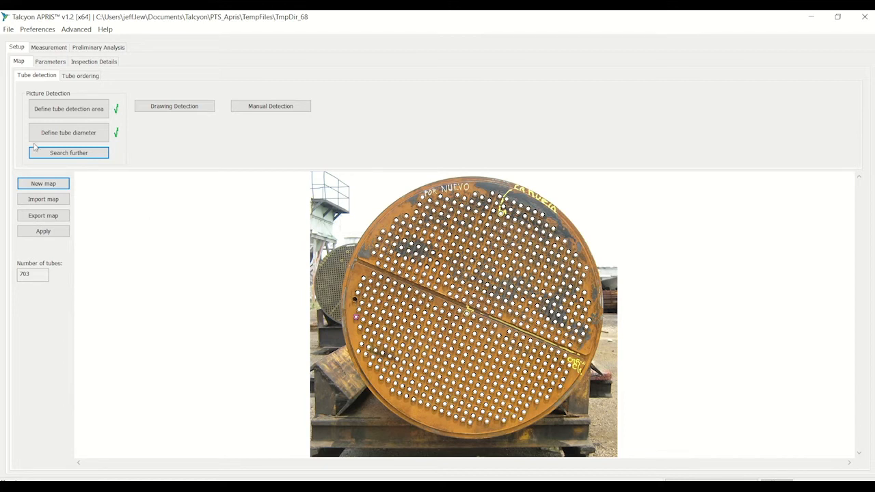
- Manually add the undetected tube at the far left edge of the tubesheet, just below the divider
left_click(246, 109)
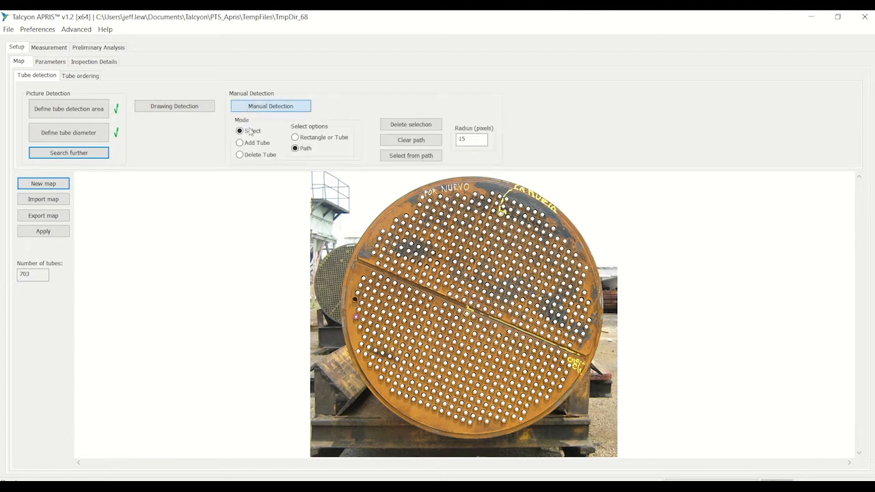
left_click(240, 143)
left_click(250, 157)
left_click(354, 300)
scroll(393, 315, "up", 5)
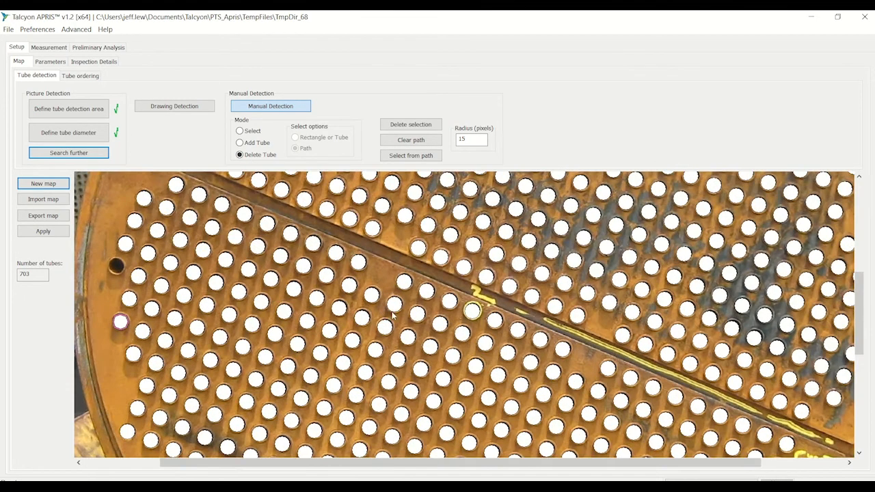
left_click(248, 147)
left_click(117, 268)
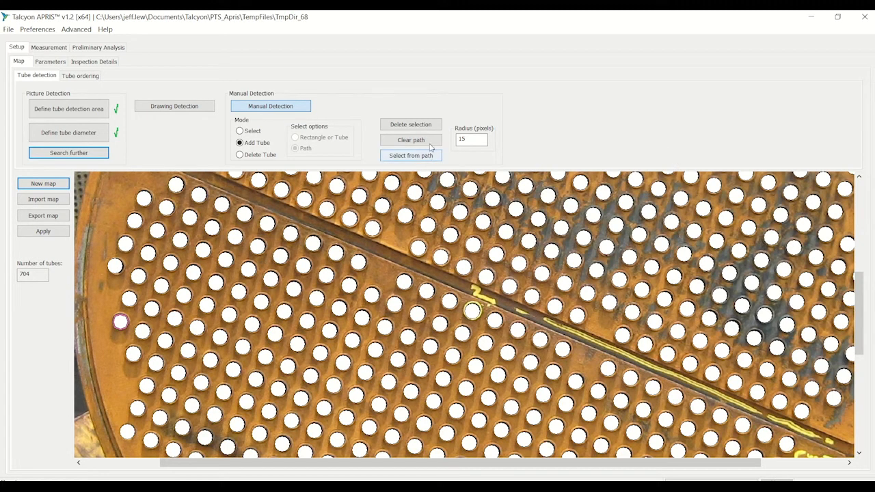
- Set the tube marker radius to 12 pixels
left_click_drag(465, 140, 451, 146)
type("12")
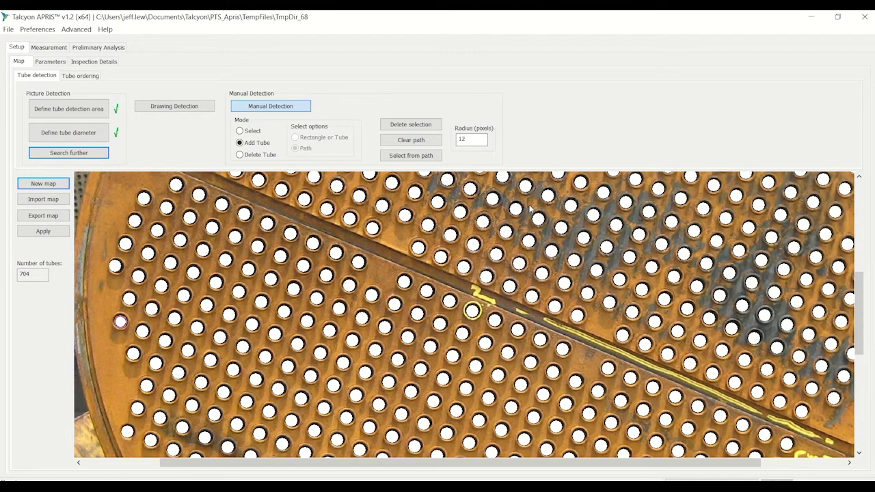
scroll(594, 244, "down", 5)
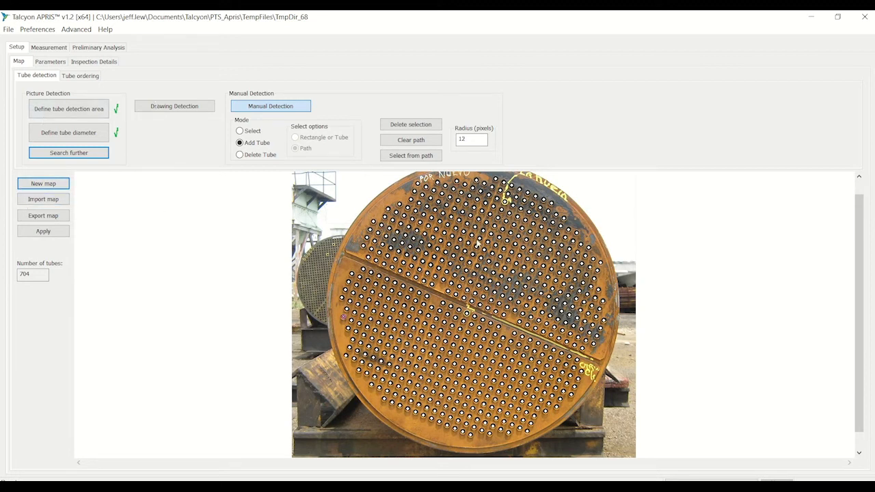
- Order the tubes by rows in serpentine, starting from the topmost tube toward its adjacent tube down the sloping row
left_click(81, 76)
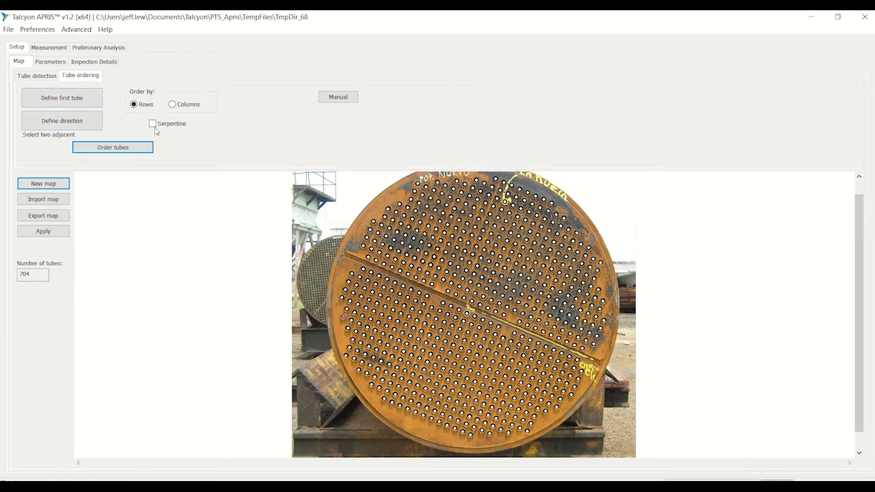
left_click(89, 101)
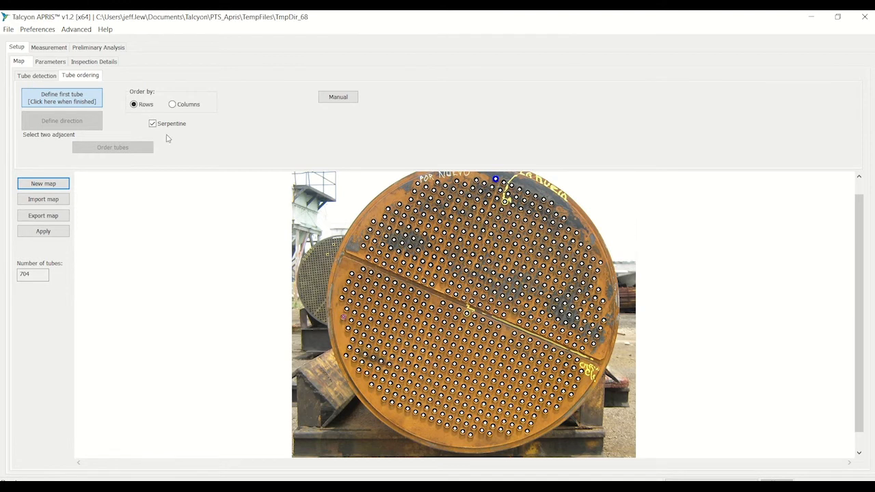
left_click(81, 103)
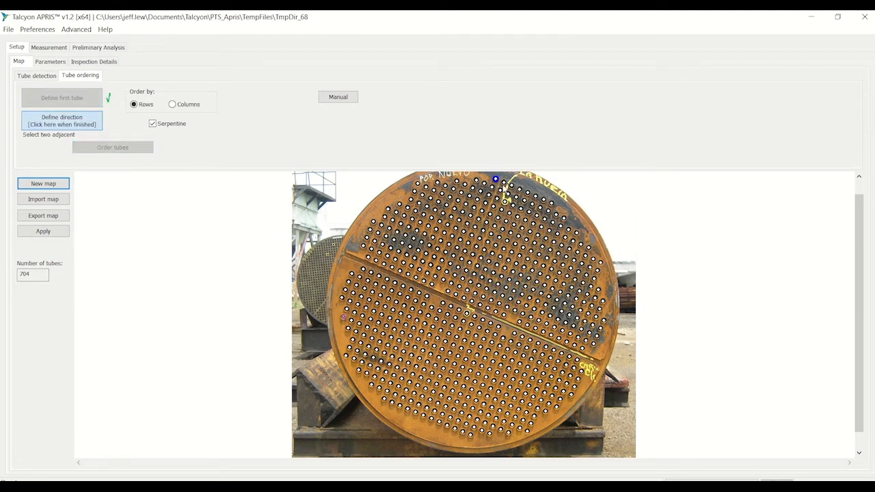
left_click(71, 126)
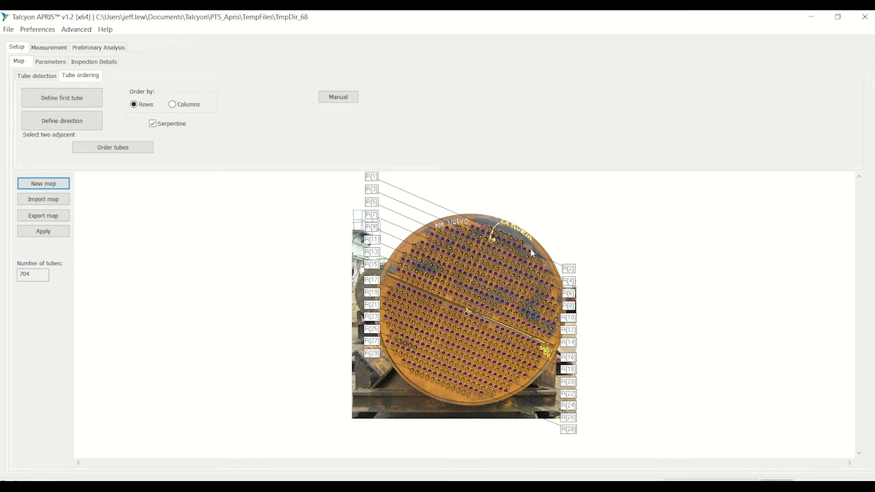
- Examine the row, column and tube numbers of the serpentine ordering around the first tube and along the central divider
scroll(568, 279, "up", 3)
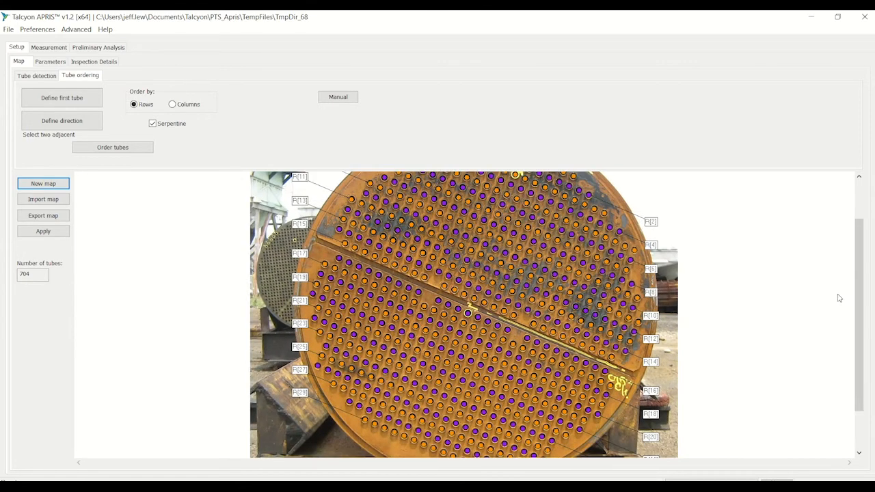
scroll(858, 292, "up", 3)
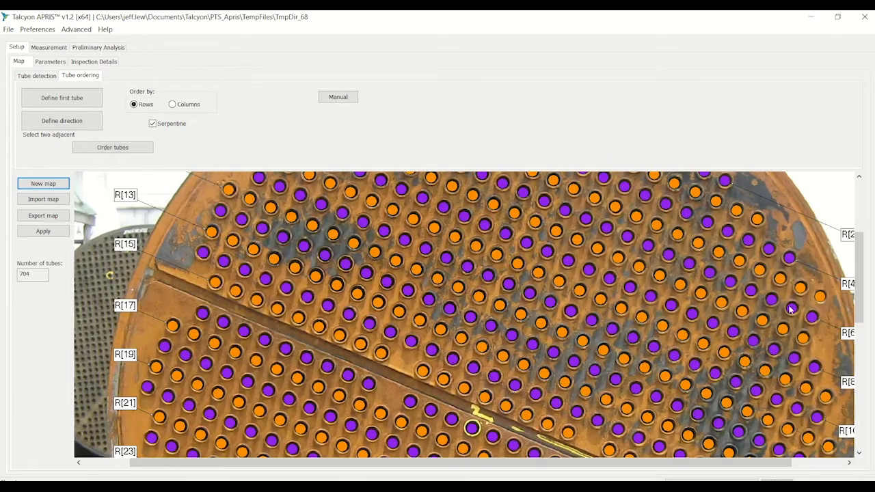
left_click_drag(858, 289, 857, 236)
scroll(784, 313, "up", 4)
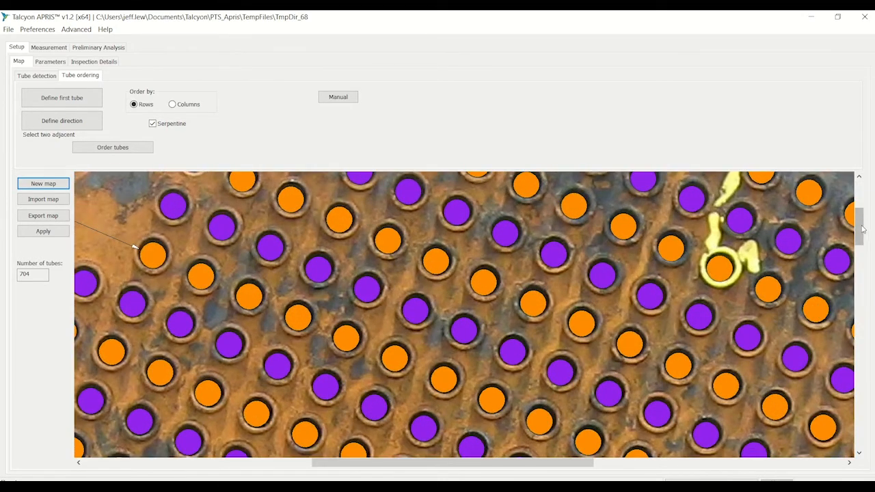
left_click_drag(860, 229, 859, 203)
scroll(781, 312, "up", 3)
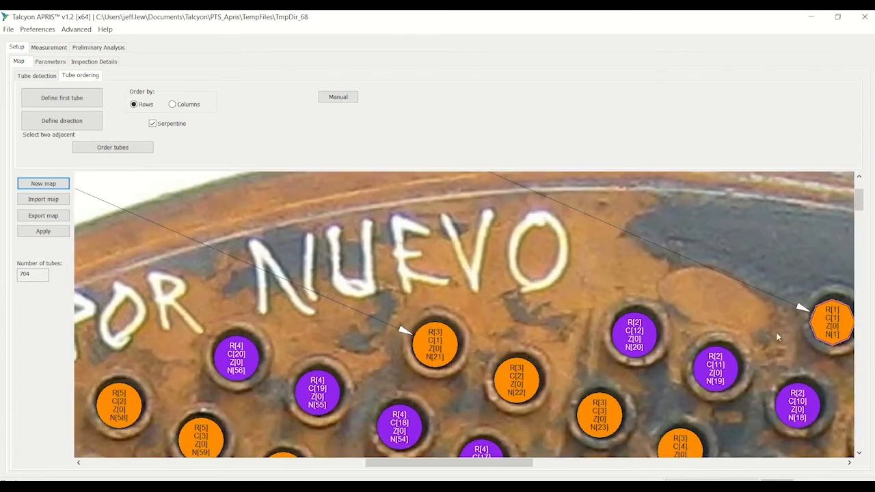
left_click_drag(379, 464, 435, 477)
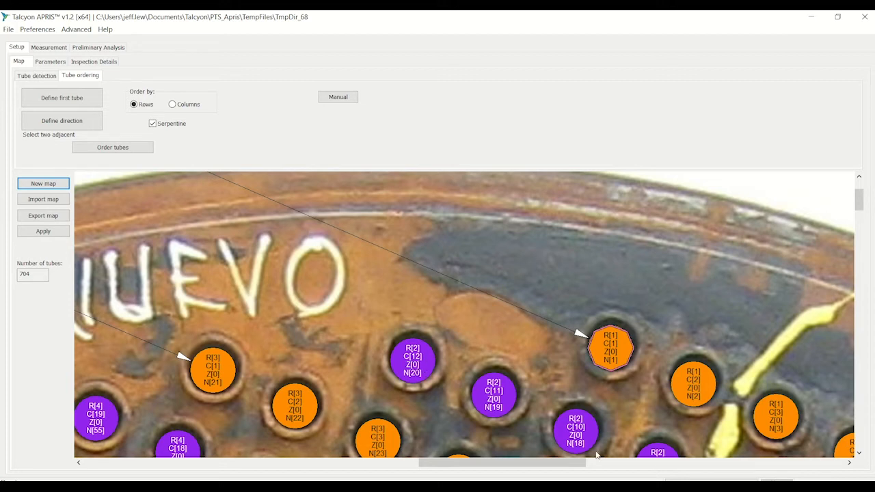
scroll(455, 354, "down", 4)
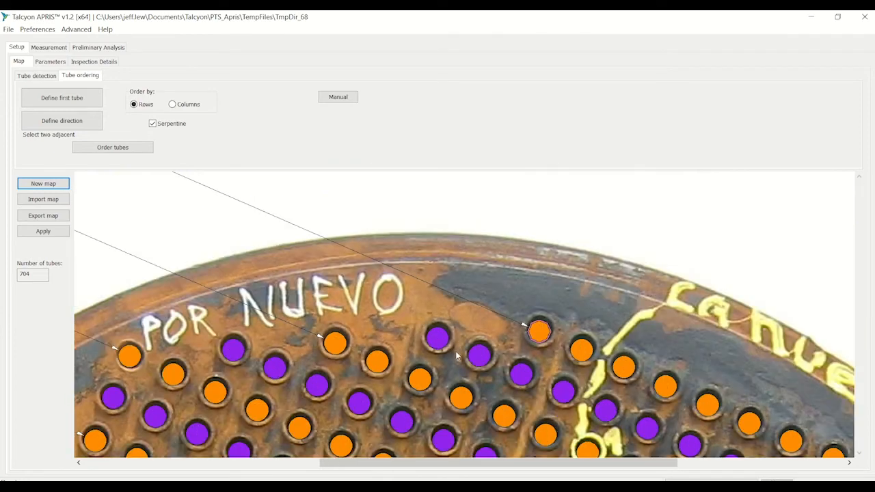
scroll(732, 279, "up", 3)
scroll(806, 269, "up", 2)
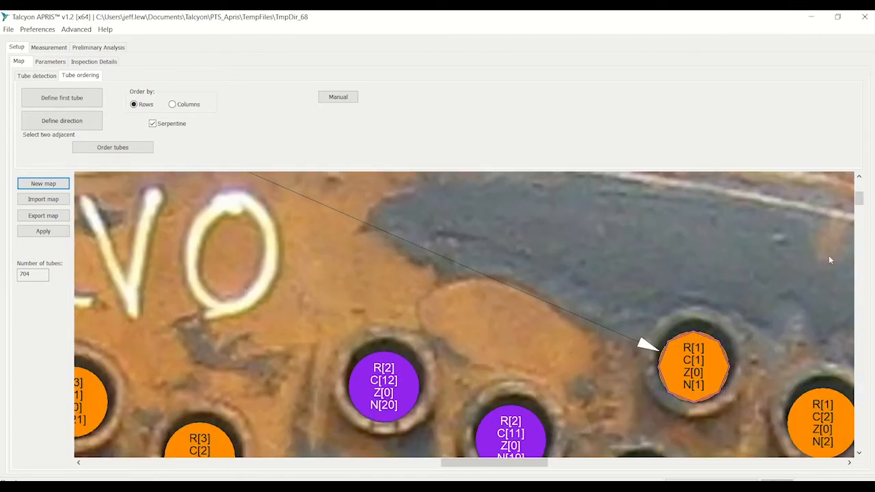
left_click_drag(859, 201, 863, 327)
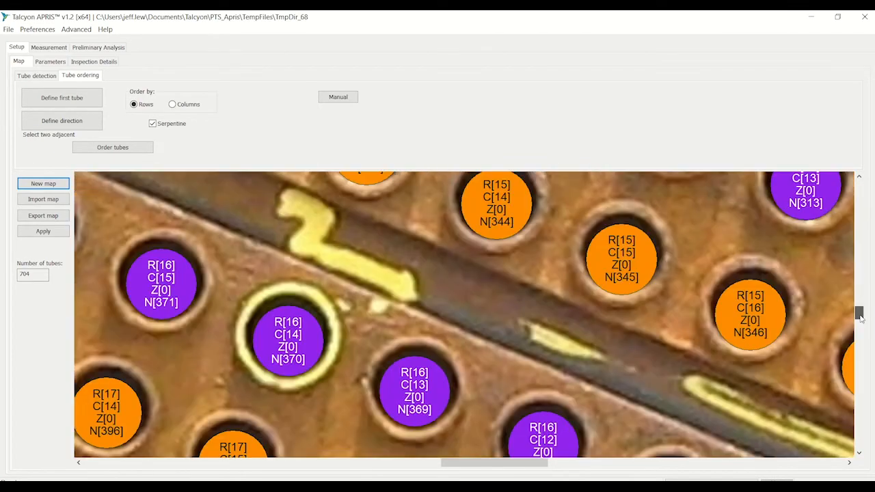
scroll(619, 404, "down", 5)
scroll(569, 337, "down", 6)
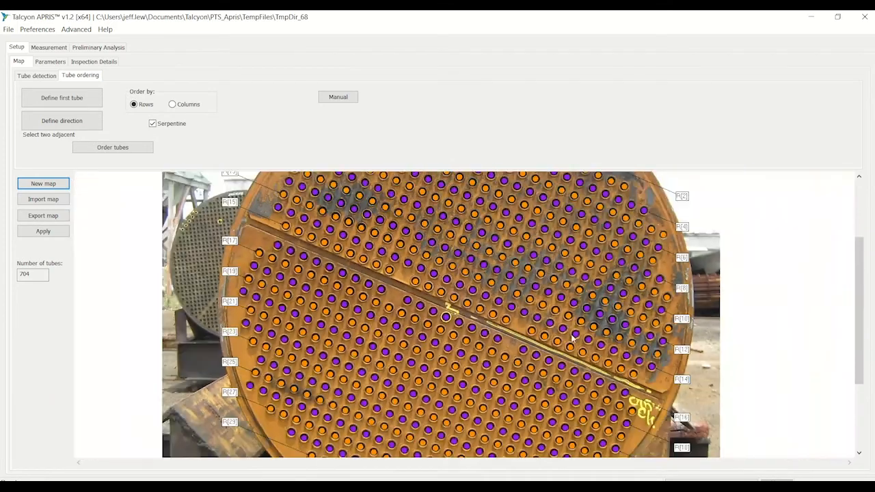
scroll(396, 201, "up", 1)
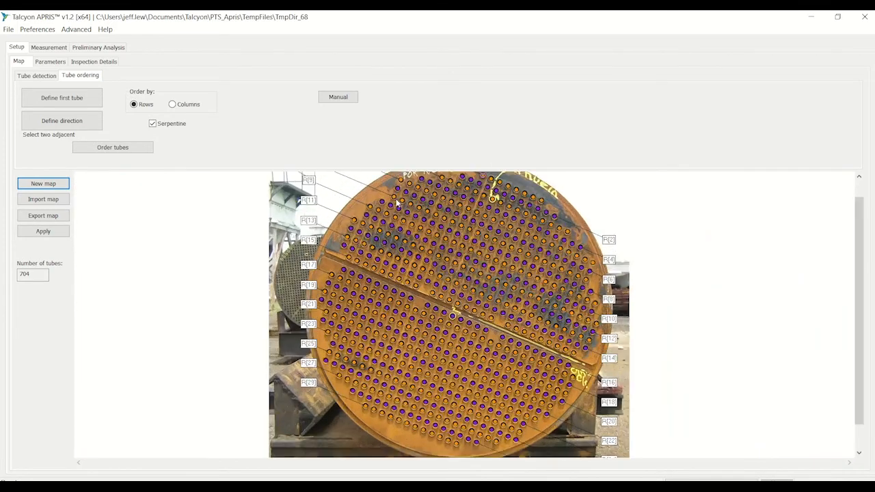
scroll(397, 202, "down", 4)
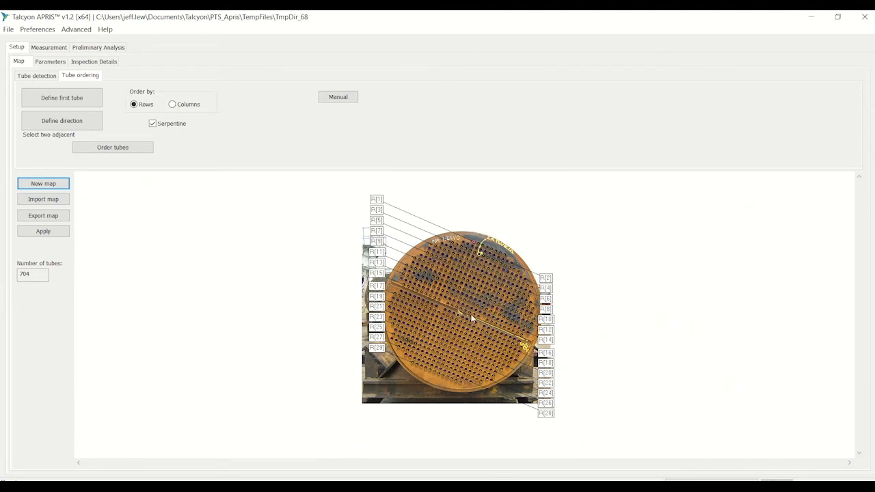
- In the inspection parameters, set the tubes' total length to 4 m, outer diameter to 25.4 mm and wall thickness to 2.11 mm
left_click(49, 62)
left_click(203, 92)
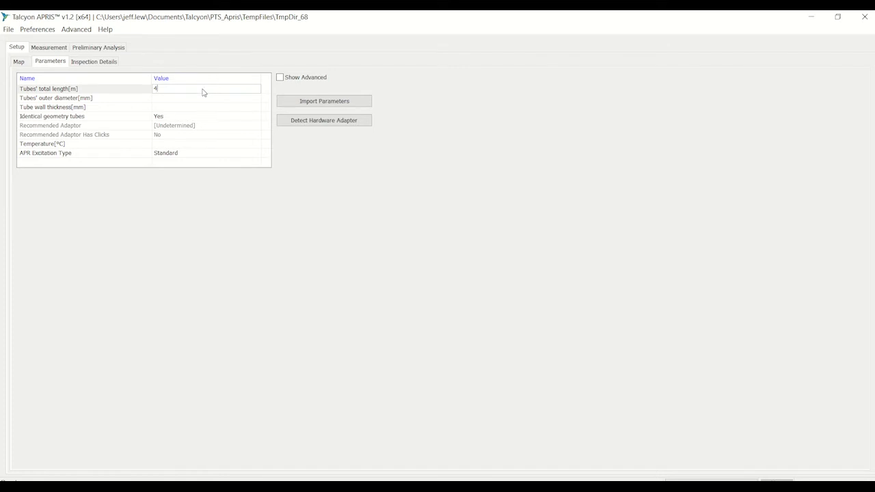
left_click(170, 102)
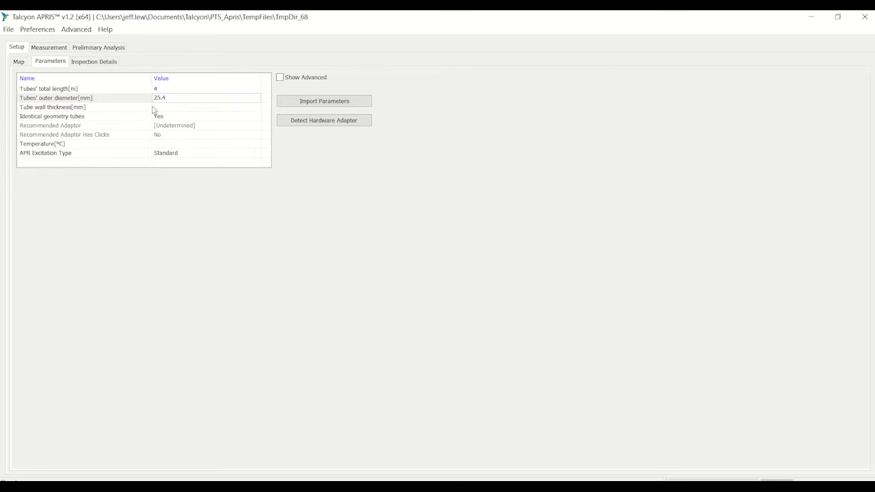
left_click(160, 109)
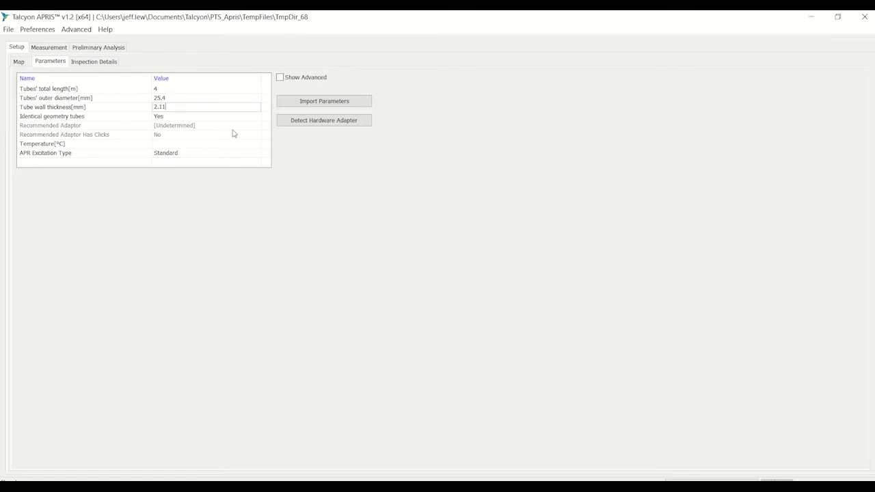
key("Return")
- Set identical geometry tubes to No and the U-tube straight section length to 1.9 m
left_click(177, 119)
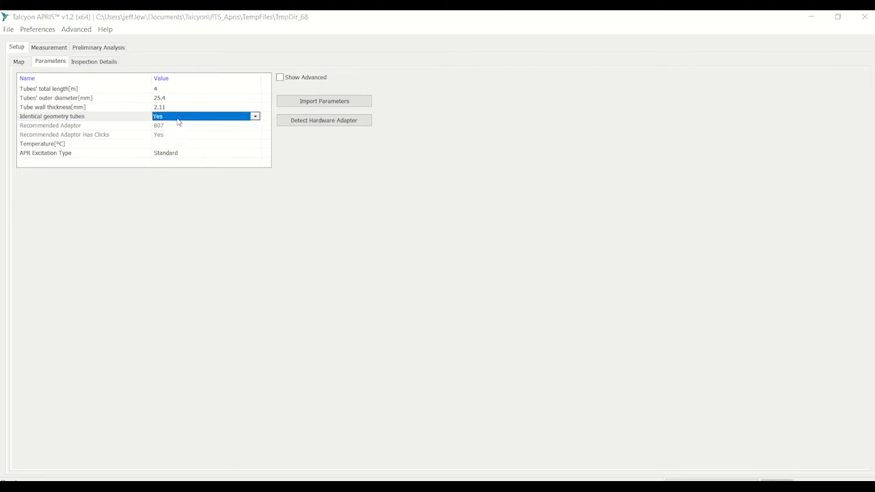
left_click(194, 118)
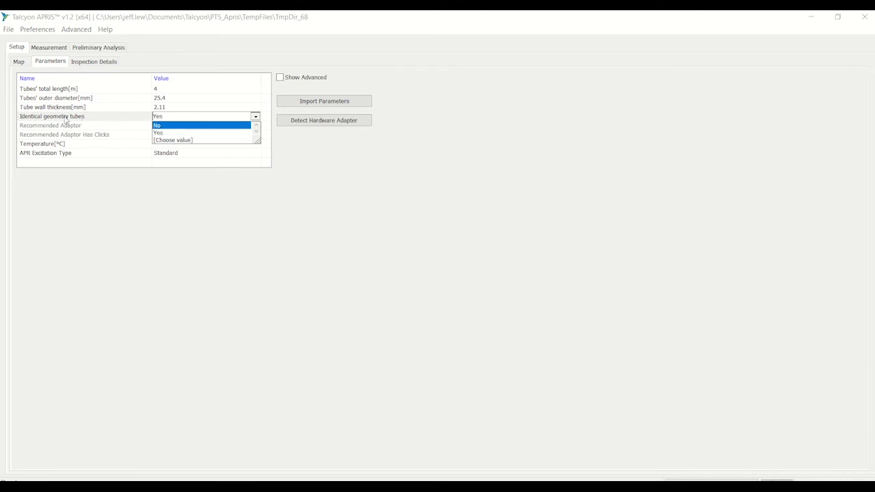
left_click(160, 126)
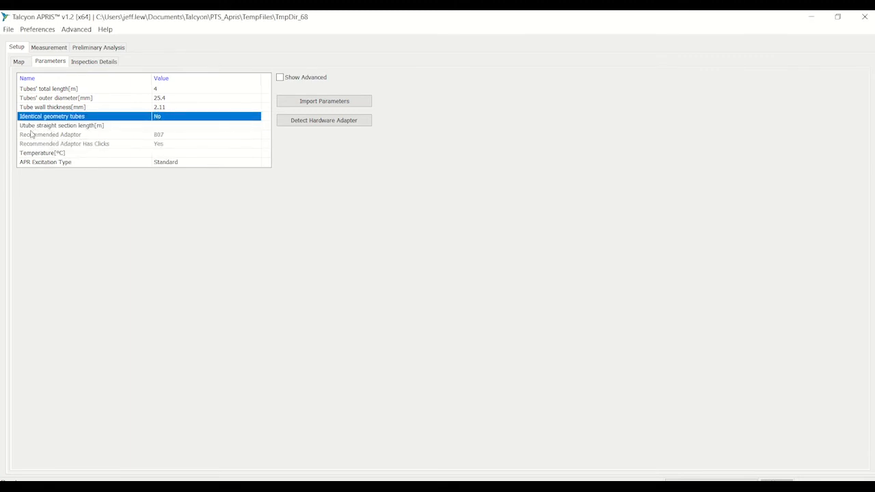
left_click(163, 127)
left_click(162, 128)
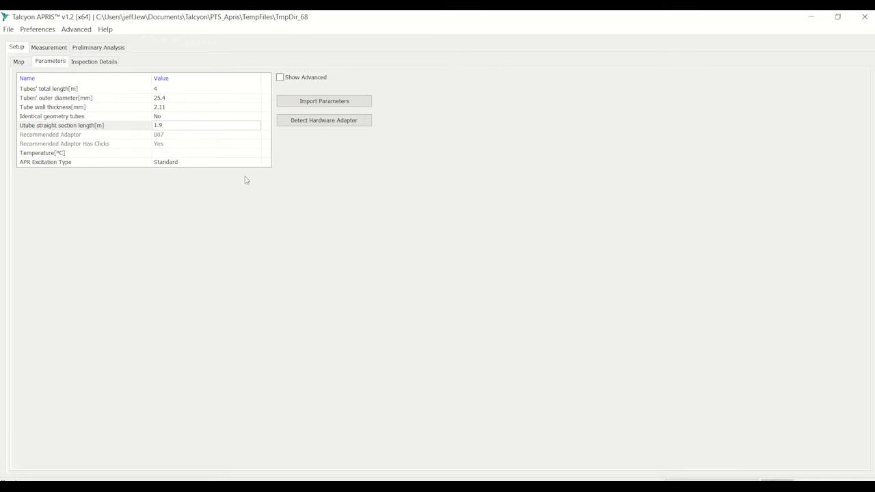
- Set the temperature in the inspection parameters to 28 °C
left_click(194, 155)
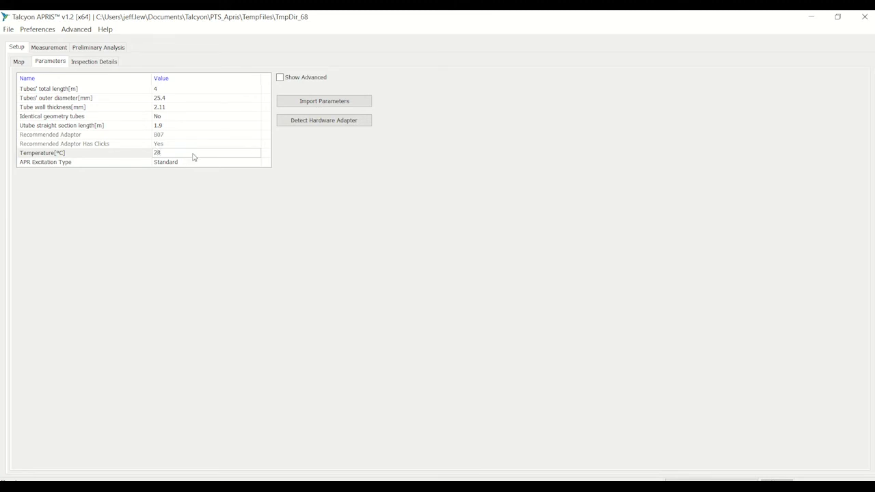
left_click(189, 203)
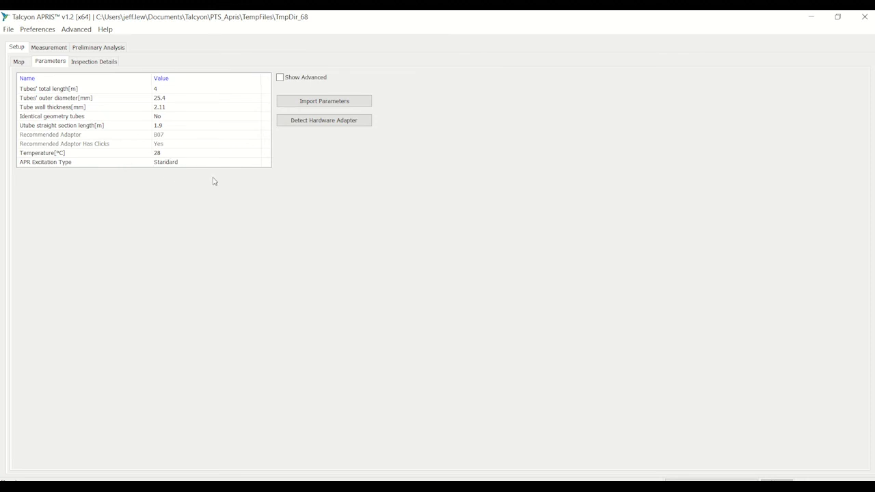
- In the inspection details, enter 1234 as the equipment tag number and "Demo Training" as the inspection notes
left_click(103, 64)
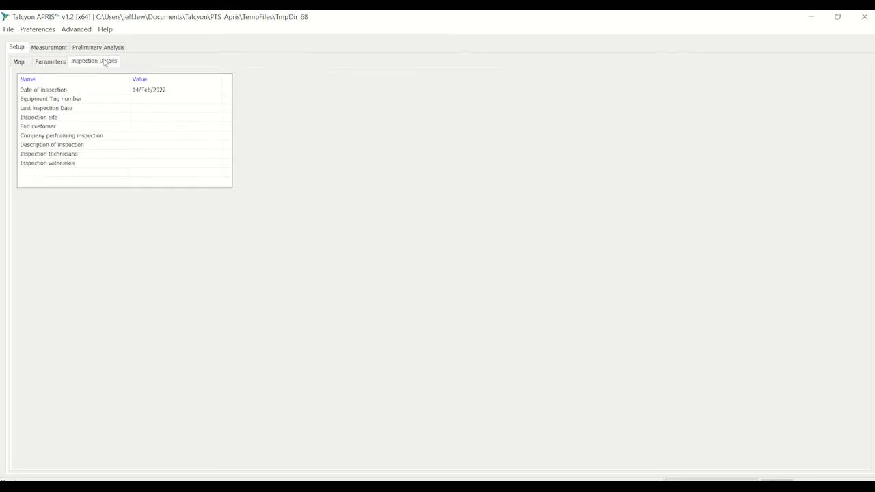
left_click(152, 100)
left_click(151, 103)
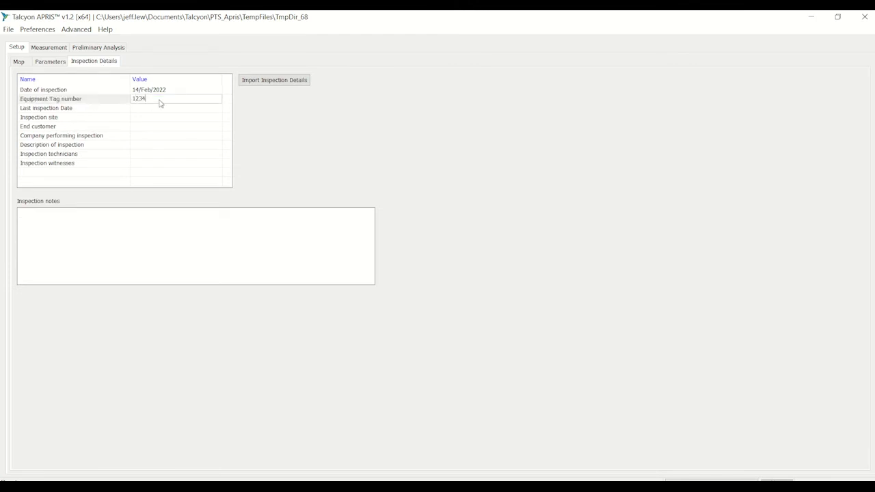
left_click(160, 110)
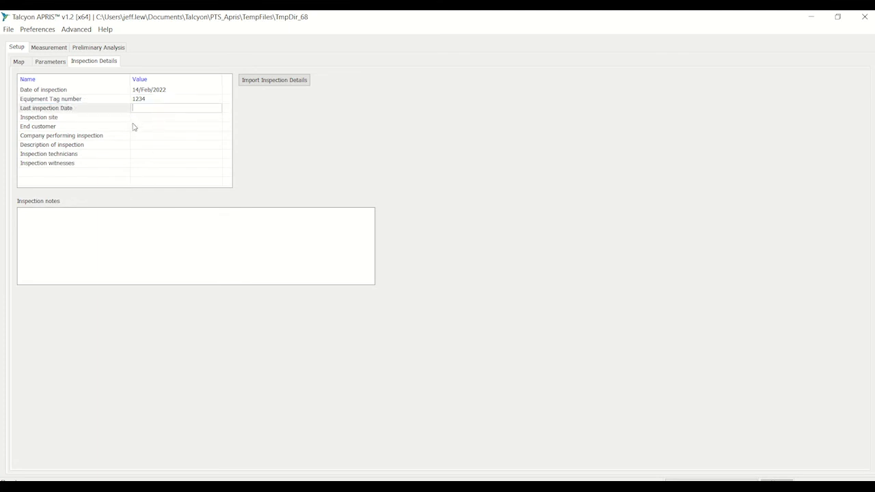
left_click(150, 121)
left_click(150, 144)
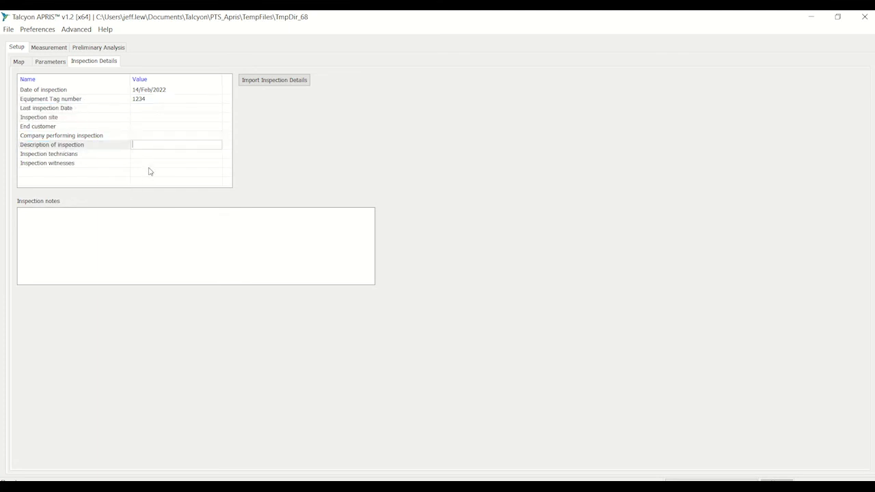
left_click(152, 156)
left_click(135, 221)
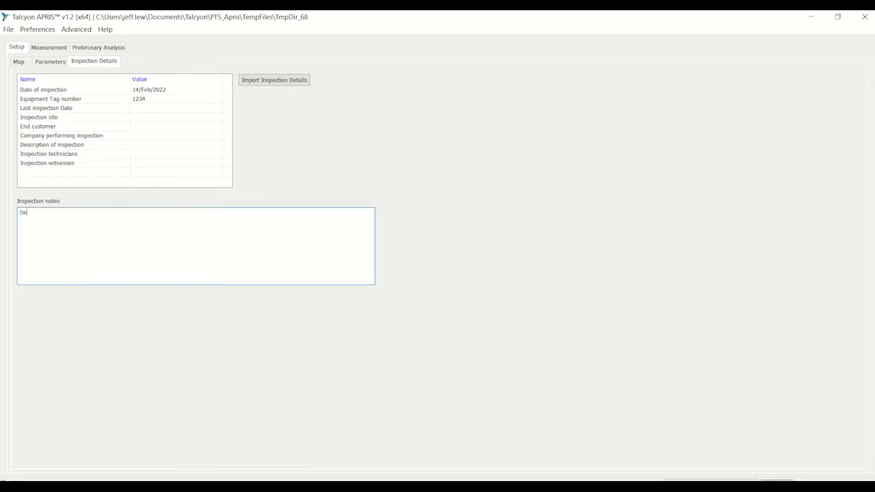
type("Demo Training")
- Save the session in the APRIS_Data folder under the name "Training Tutorial Part 1 Mapping with Photo and manual craft"
left_click(9, 30)
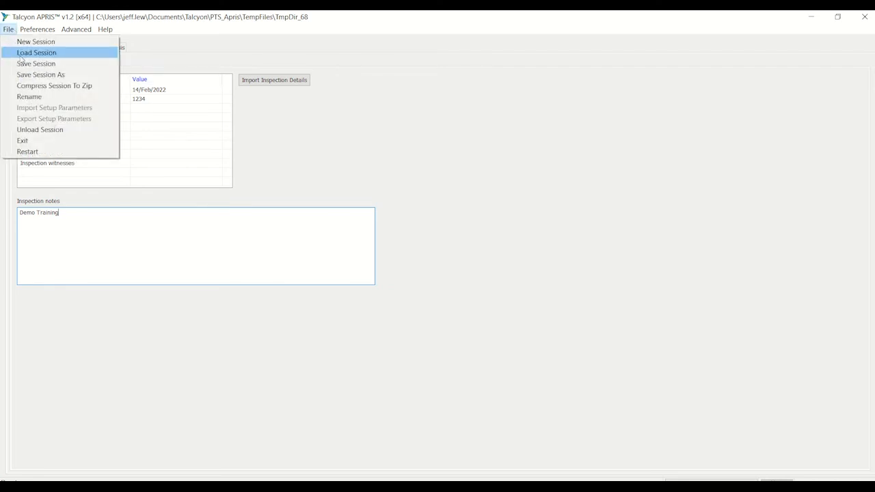
left_click(52, 74)
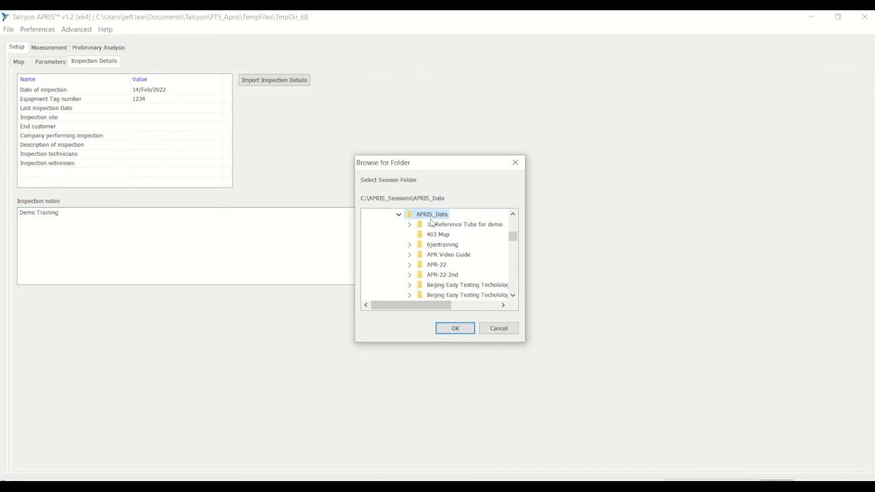
left_click(447, 327)
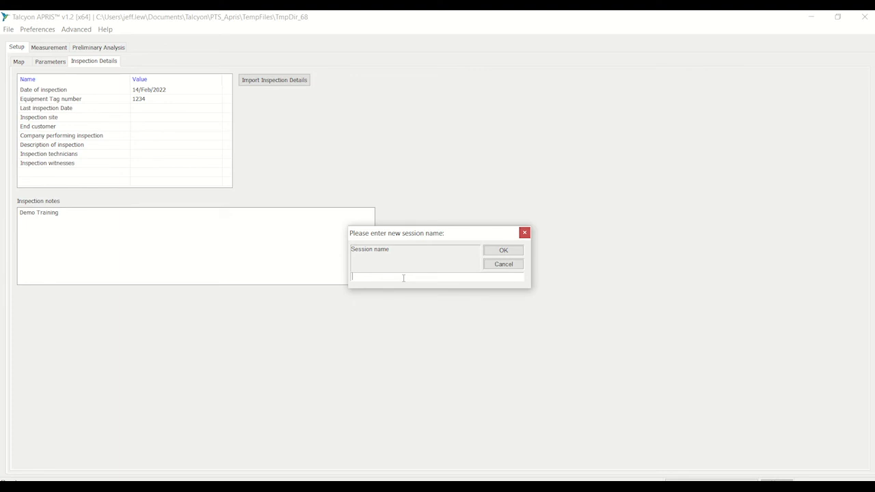
type("Training Tutorial M")
type("apping with Photo and")
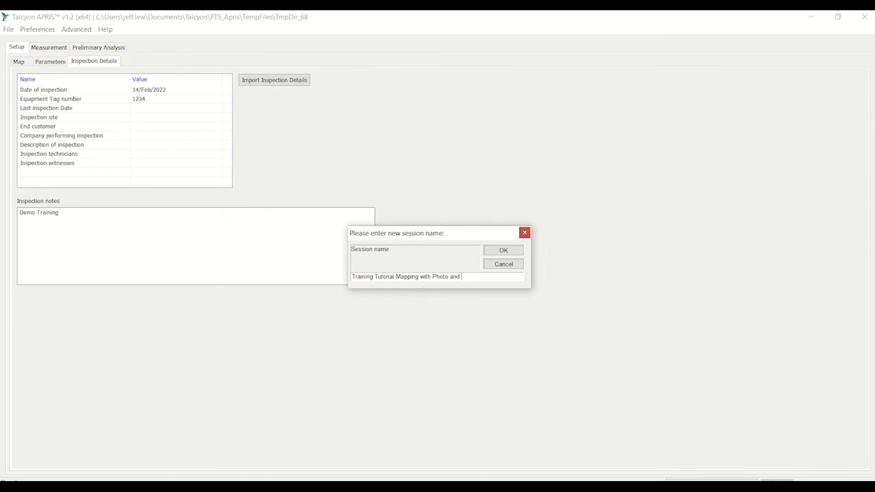
type("manual")
type("Part 1")
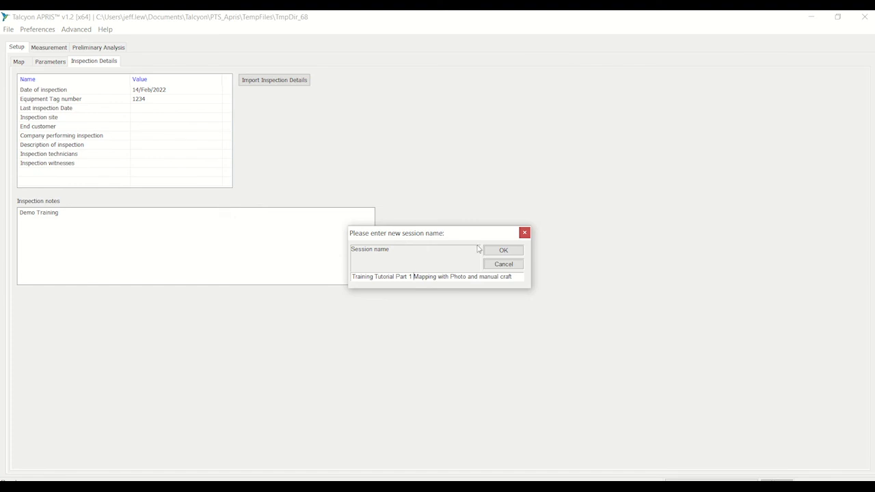
left_click(503, 251)
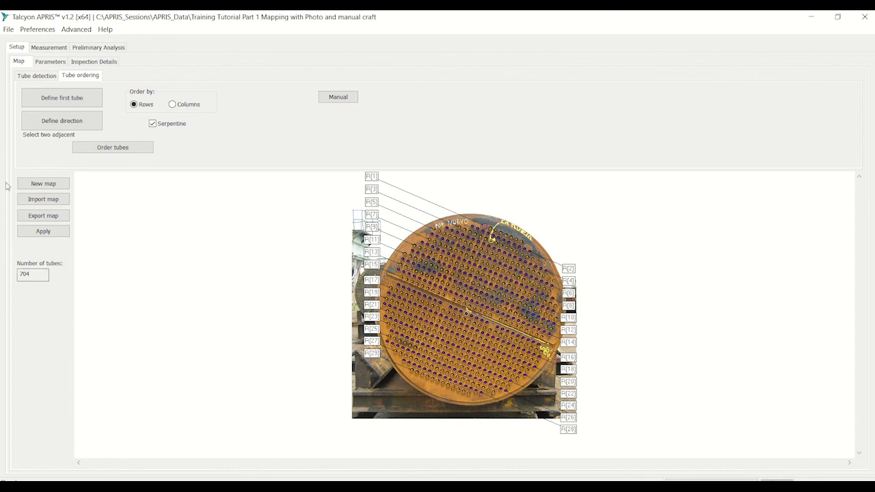
- Browse to the SessionInfo.pts file in the saved Training Tutorial Part 1 session folder without loading it
left_click(8, 29)
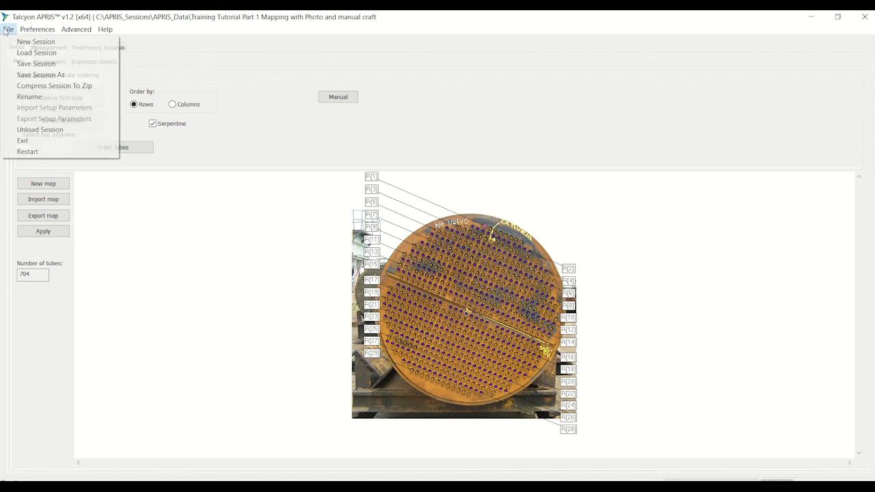
left_click(49, 58)
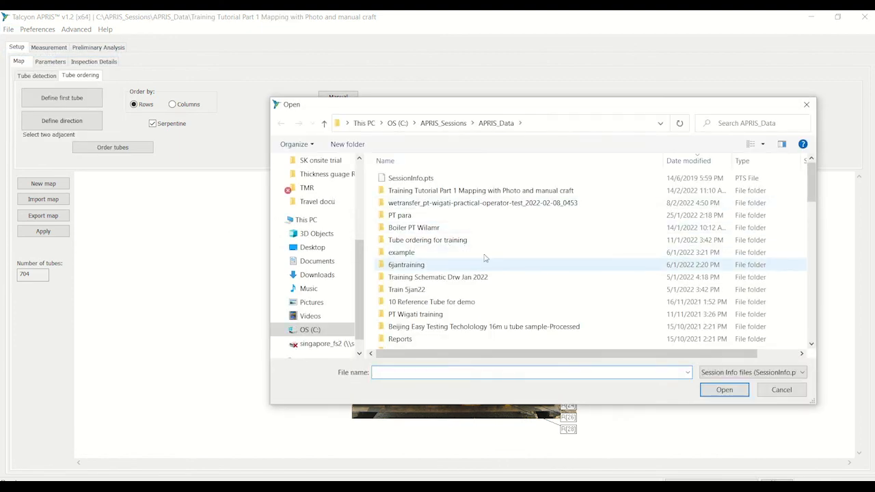
left_click(470, 194)
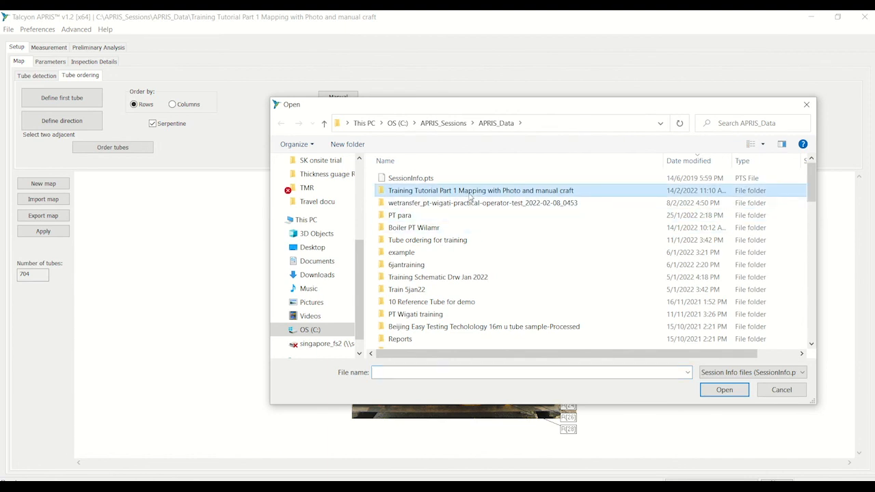
double_click(470, 193)
left_click(409, 294)
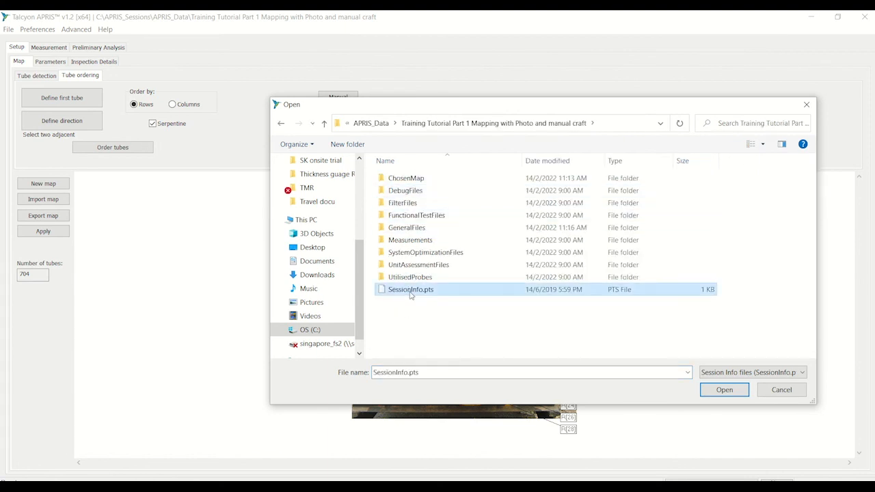
left_click(766, 394)
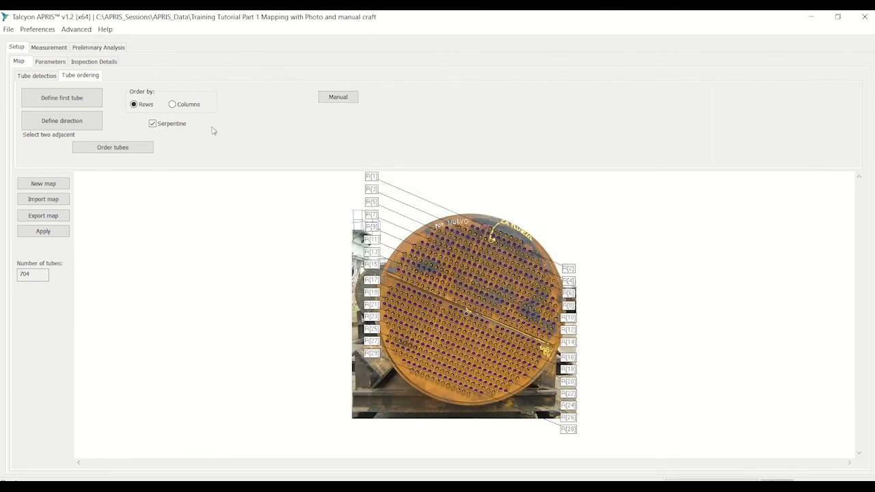
left_click(74, 31)
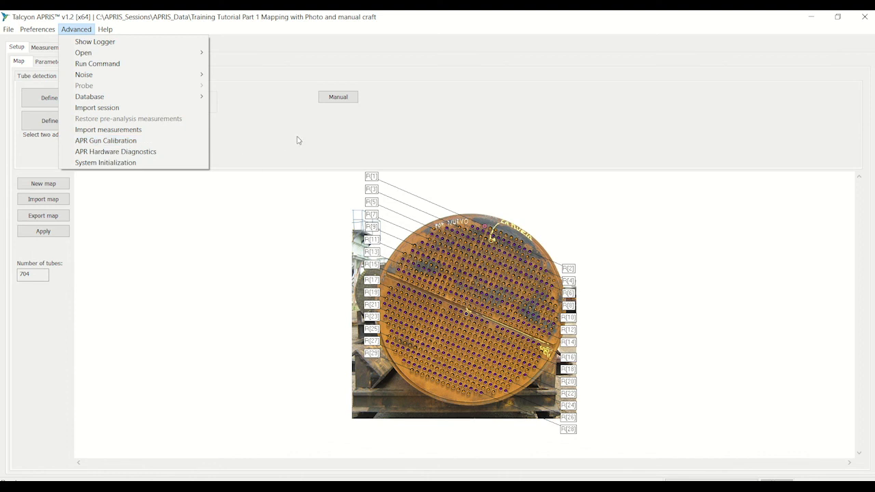
left_click(72, 76)
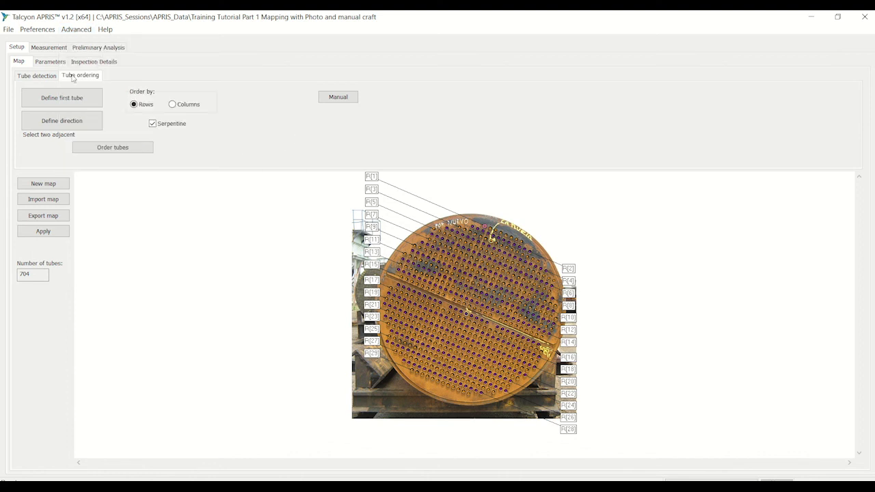
left_click(105, 50)
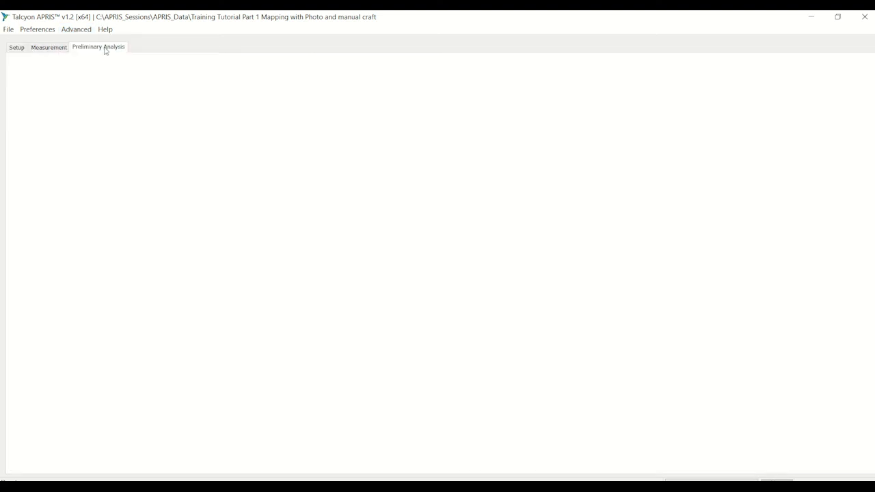
- On the measurement map, select the tube in row 1, column 6 near the top of the tubesheet
left_click(46, 49)
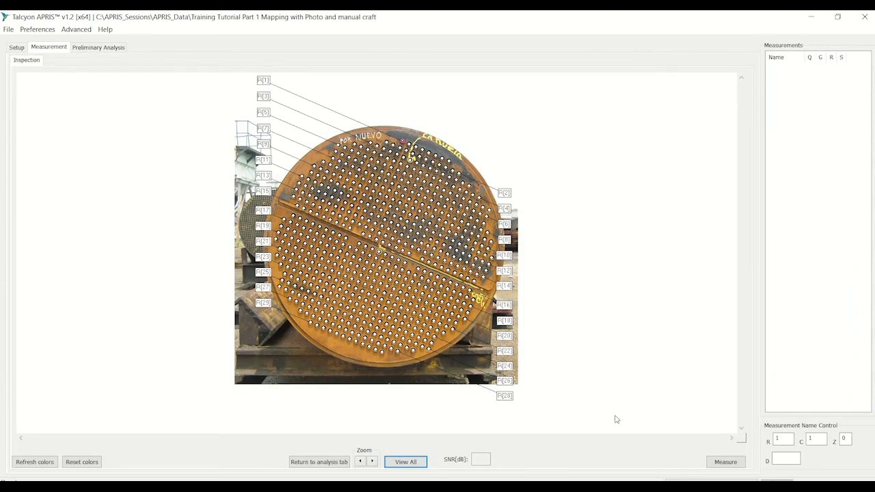
scroll(425, 239, "up", 4)
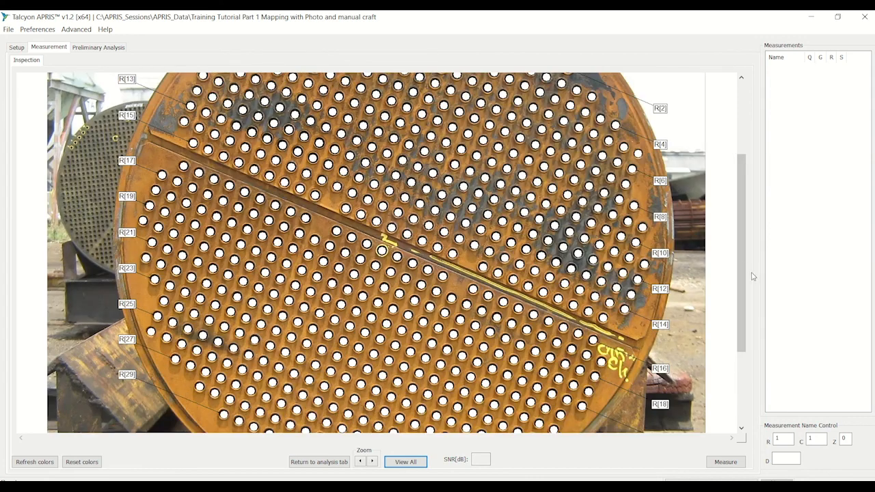
left_click_drag(741, 247, 739, 179)
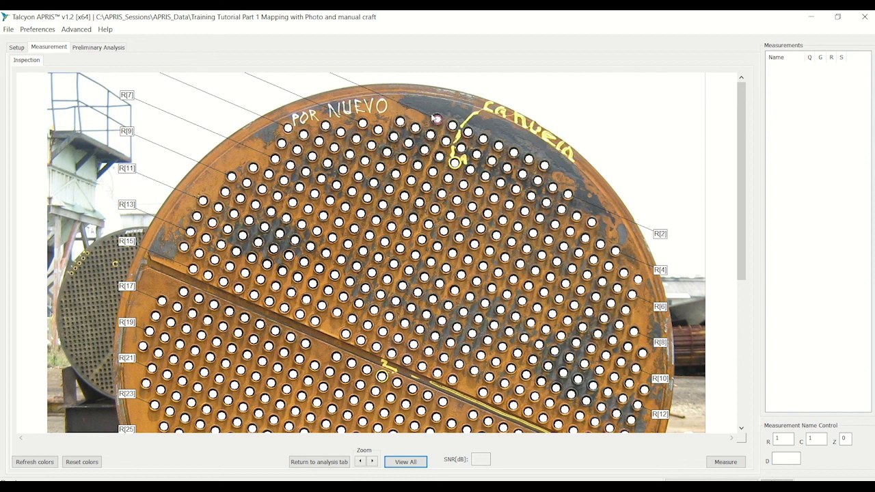
left_click(514, 154)
scroll(503, 356, "down", 3)
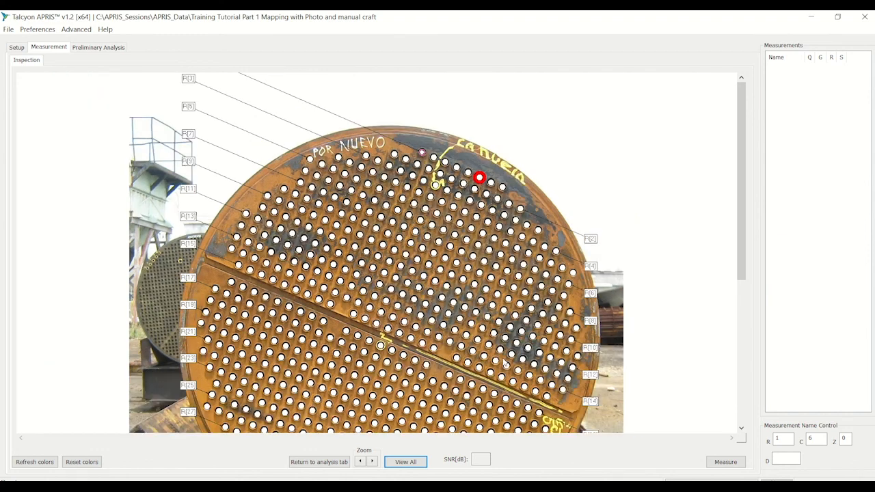